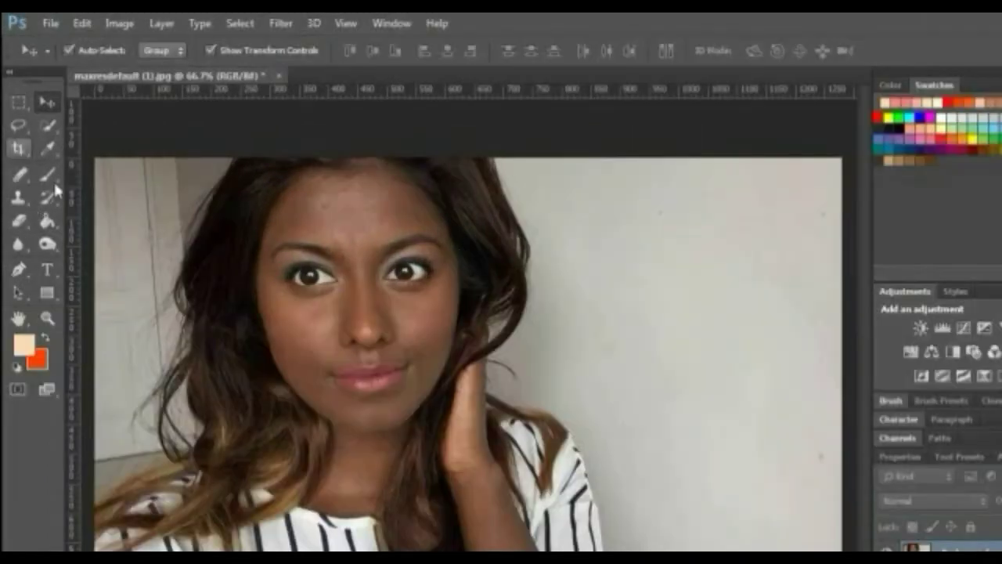
# Step: Use the Lasso to trace a selection around the face and neck along the hairline and jaw
pyautogui.click(48, 175)
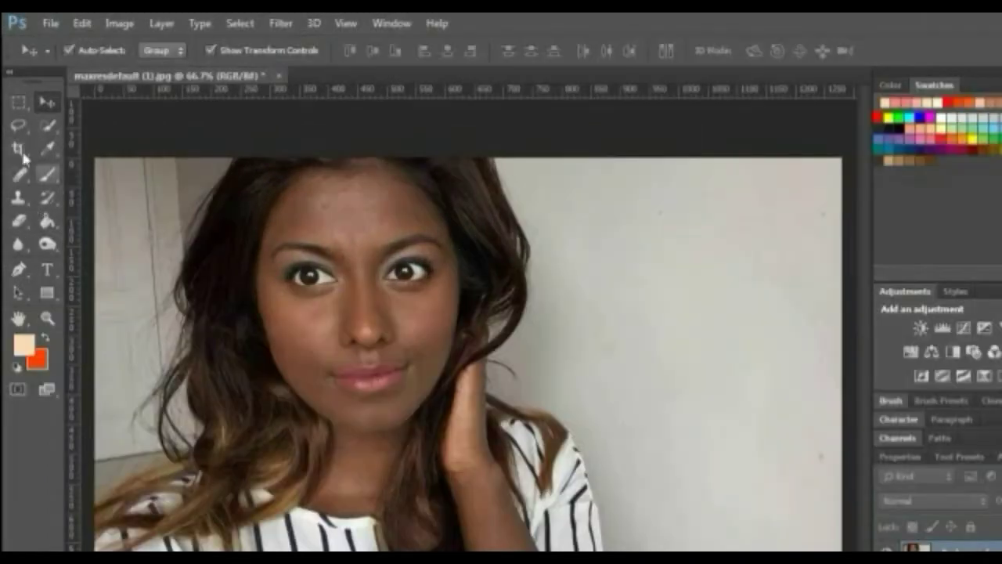
pyautogui.click(18, 174)
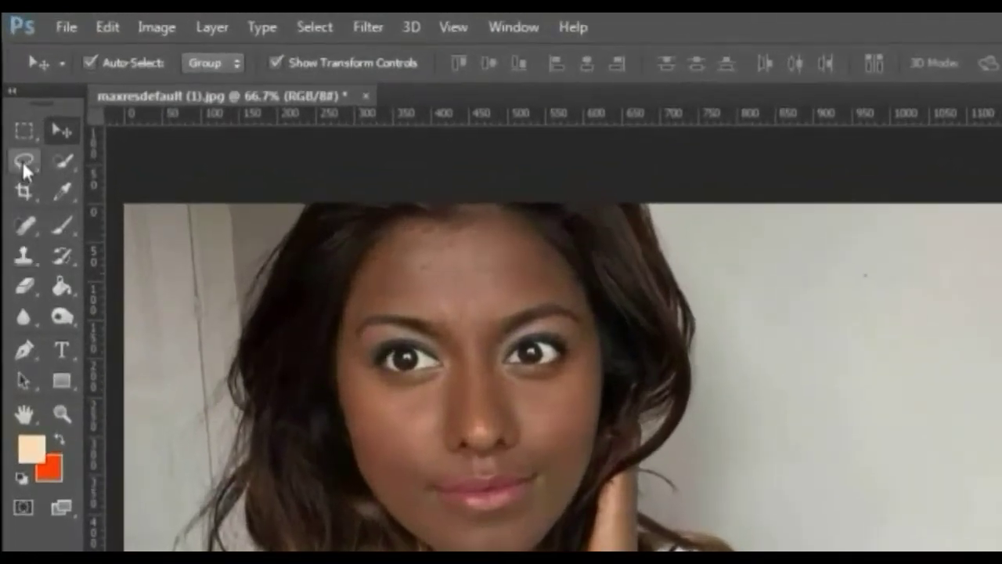
pyautogui.click(23, 163)
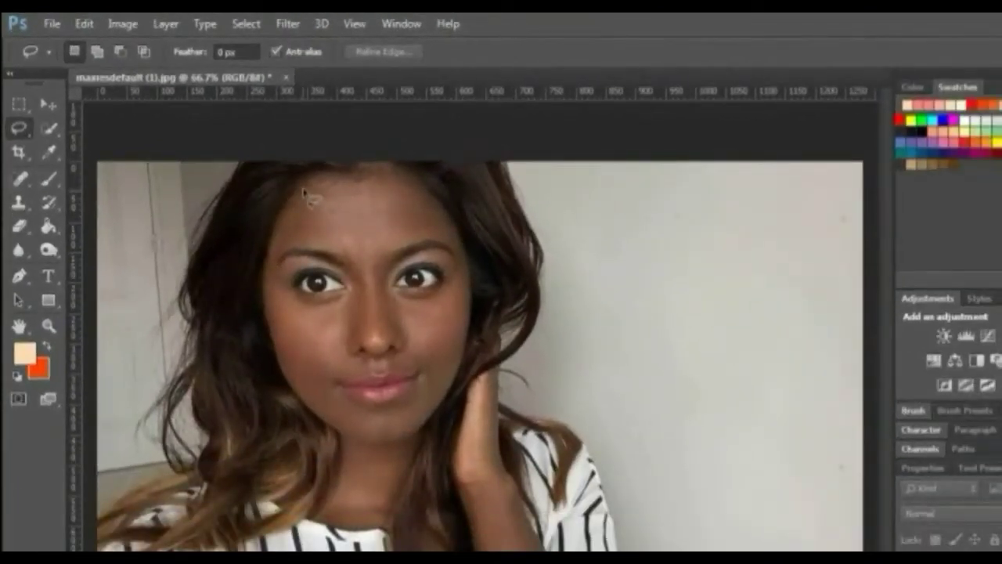
pyautogui.moveTo(304, 188)
pyautogui.mouseDown()
pyautogui.moveTo(385, 182)
pyautogui.moveTo(425, 192)
pyautogui.moveTo(447, 212)
pyautogui.moveTo(478, 282)
pyautogui.moveTo(470, 374)
pyautogui.moveTo(395, 536)
pyautogui.moveTo(324, 531)
pyautogui.moveTo(342, 454)
pyautogui.moveTo(264, 376)
pyautogui.moveTo(269, 261)
pyautogui.moveTo(288, 216)
pyautogui.moveTo(322, 178)
pyautogui.mouseUp()
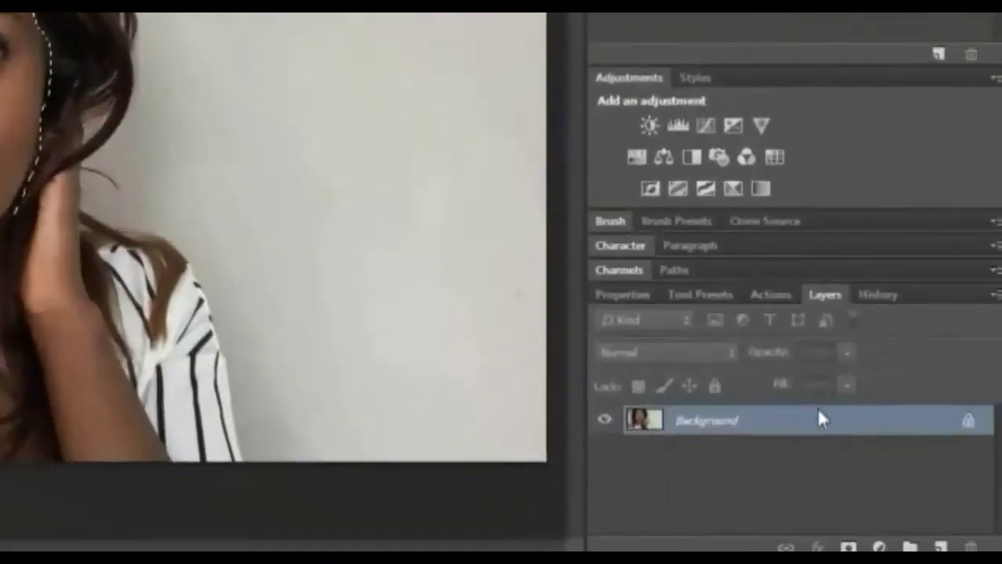
# Step: Add an empty Layer 1 and set the foreground colour to pale peach fed7b0
pyautogui.click(935, 544)
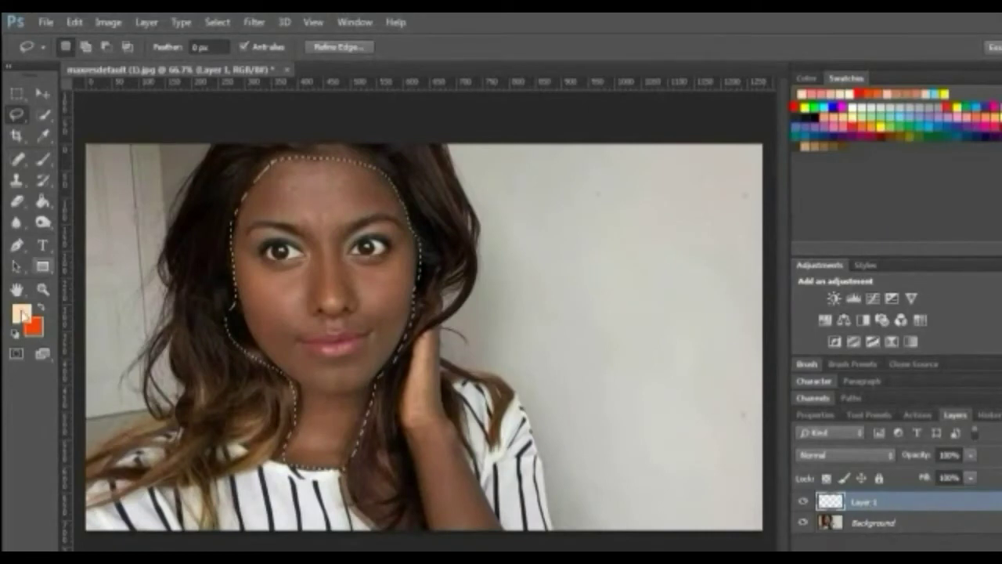
pyautogui.click(21, 312)
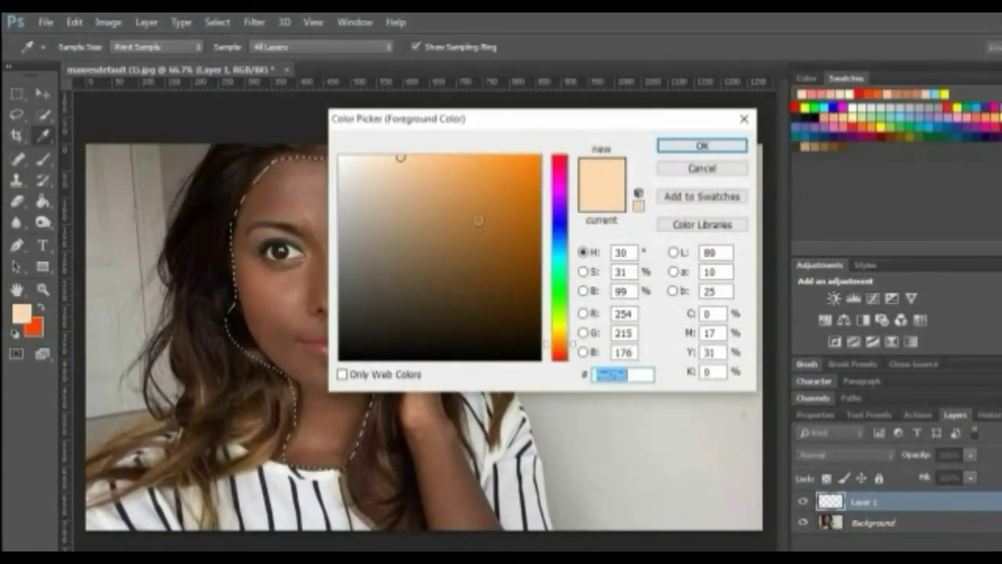
pyautogui.moveTo(445, 154); pyautogui.dragTo(436, 173)
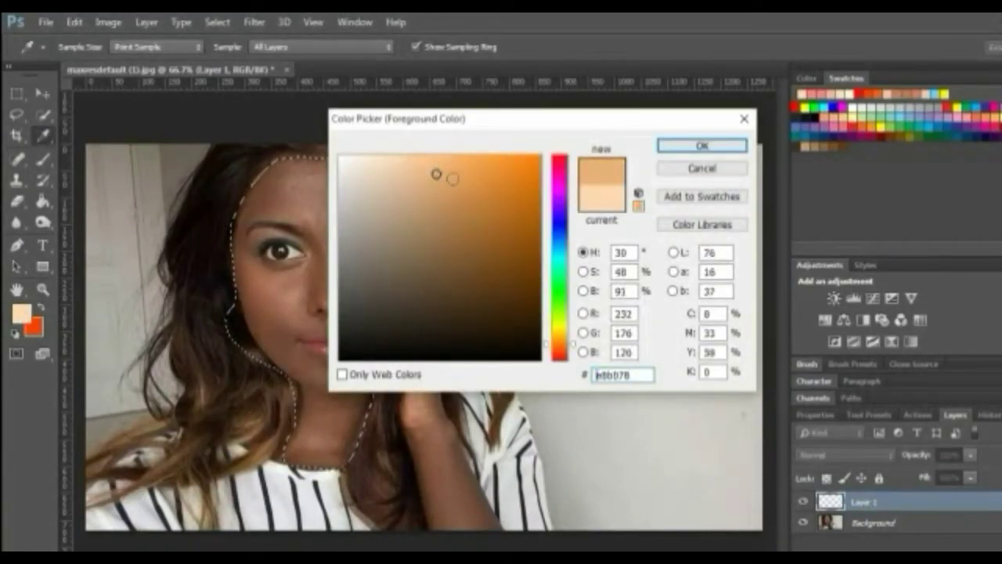
pyautogui.click(438, 162)
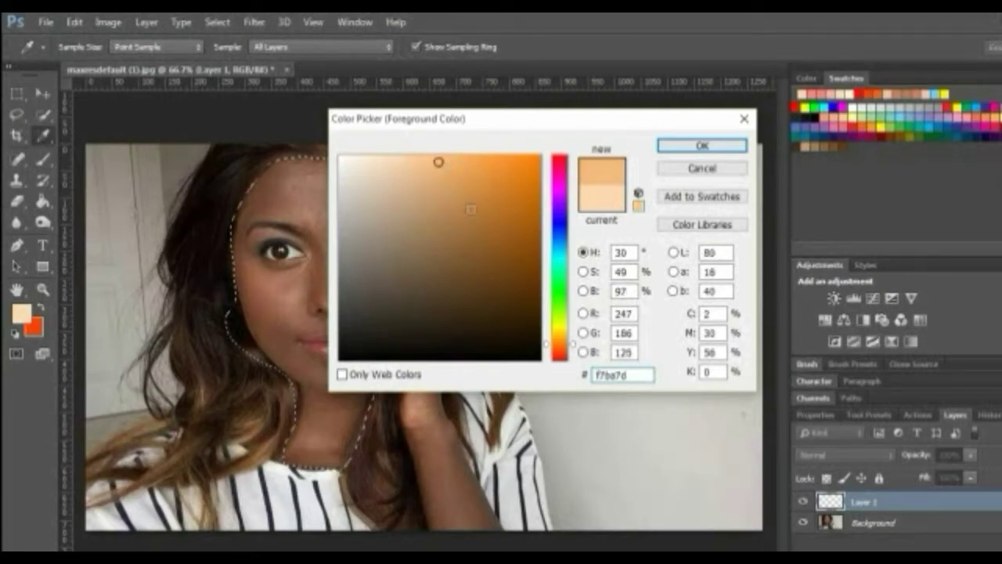
pyautogui.click(454, 167)
pyautogui.click(437, 158)
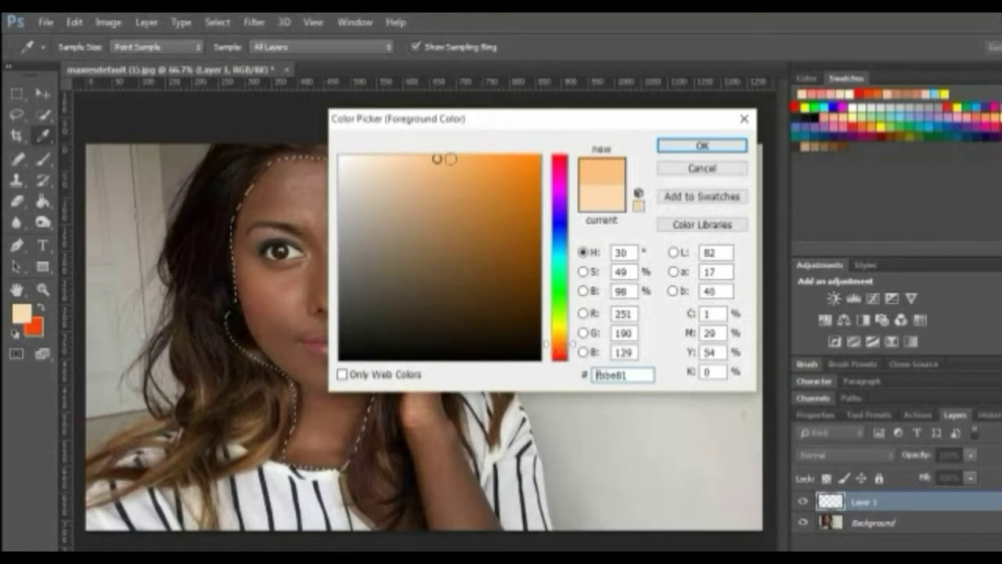
pyautogui.click(451, 166)
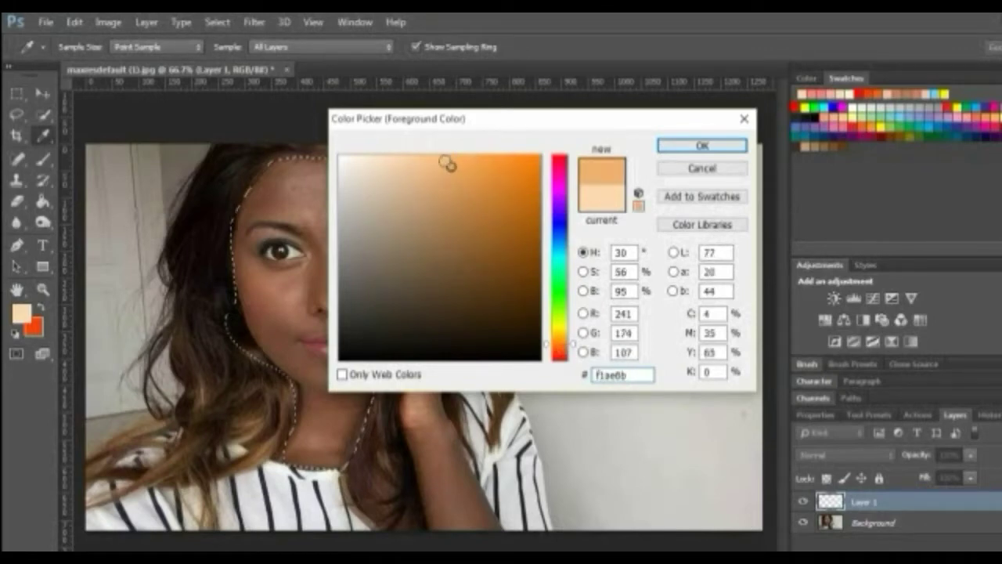
pyautogui.click(441, 160)
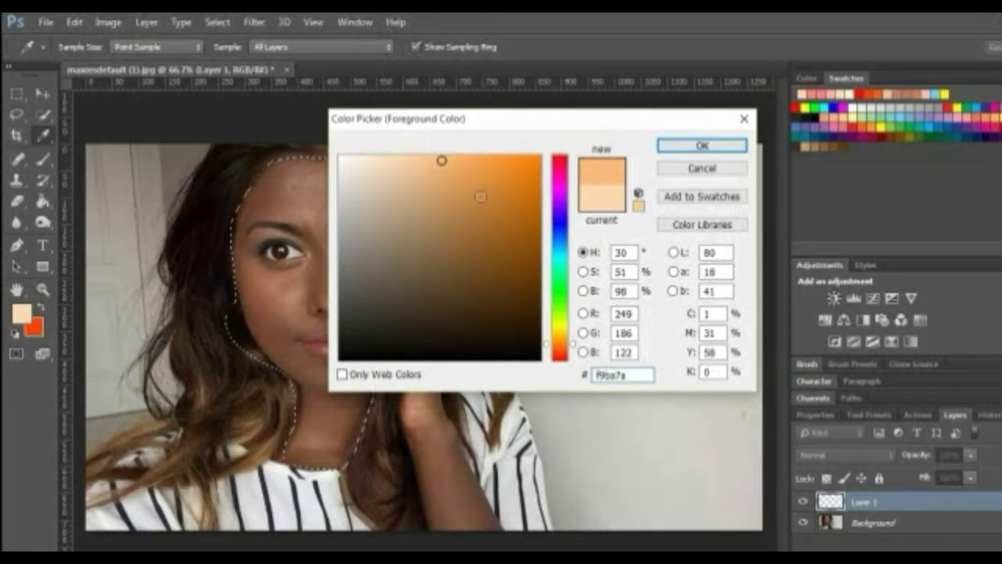
pyautogui.moveTo(648, 375); pyautogui.dragTo(593, 376)
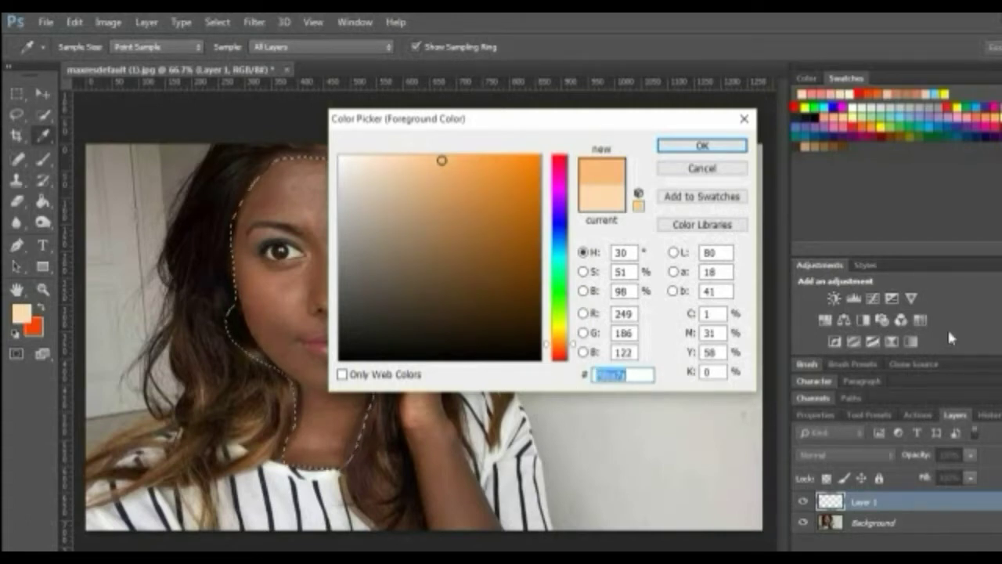
pyautogui.write('fed')
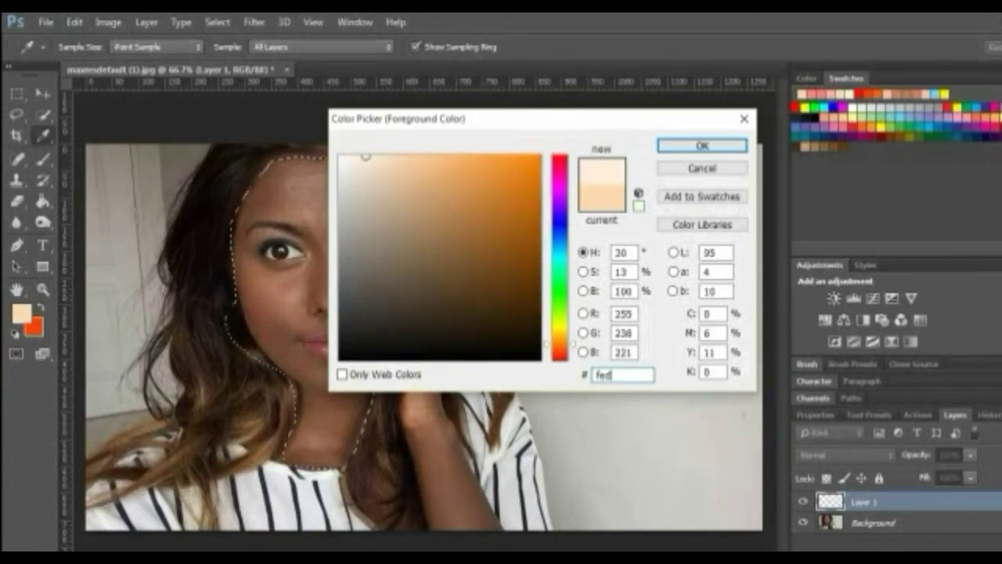
pyautogui.write('7b')
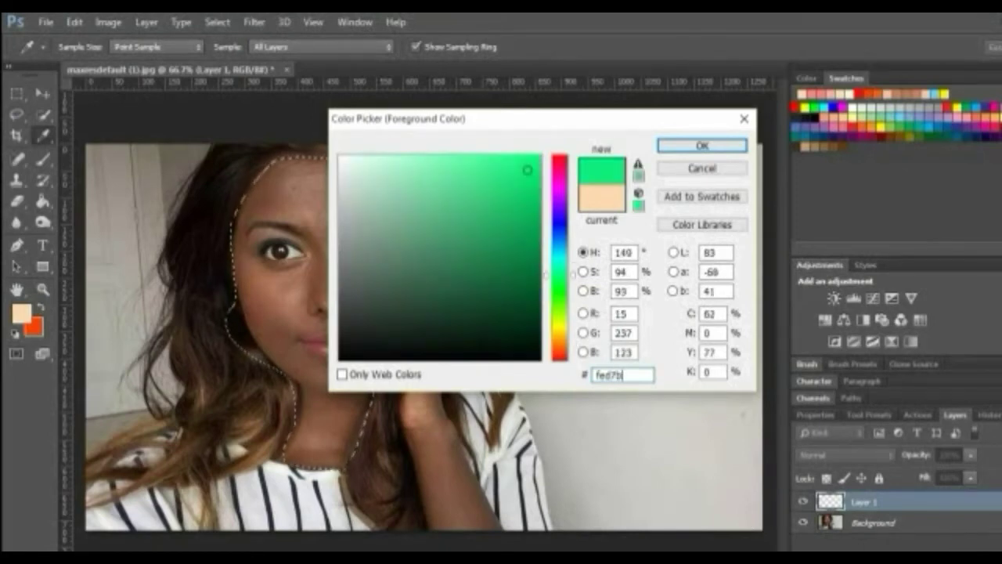
pyautogui.write('0')
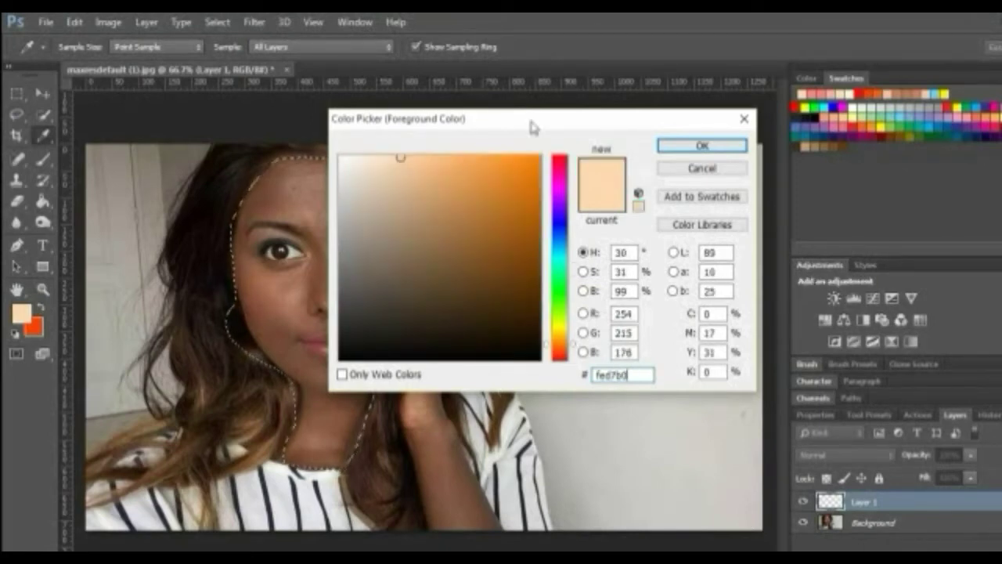
pyautogui.click(709, 146)
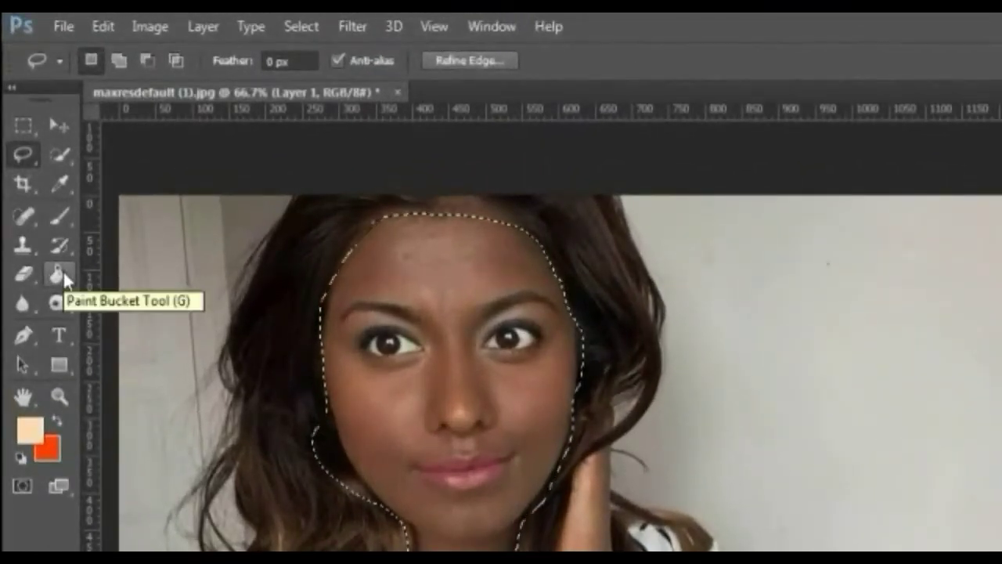
# Step: Paint-bucket fill the face and neck selection on Layer 1 with pale peach
pyautogui.click(62, 272)
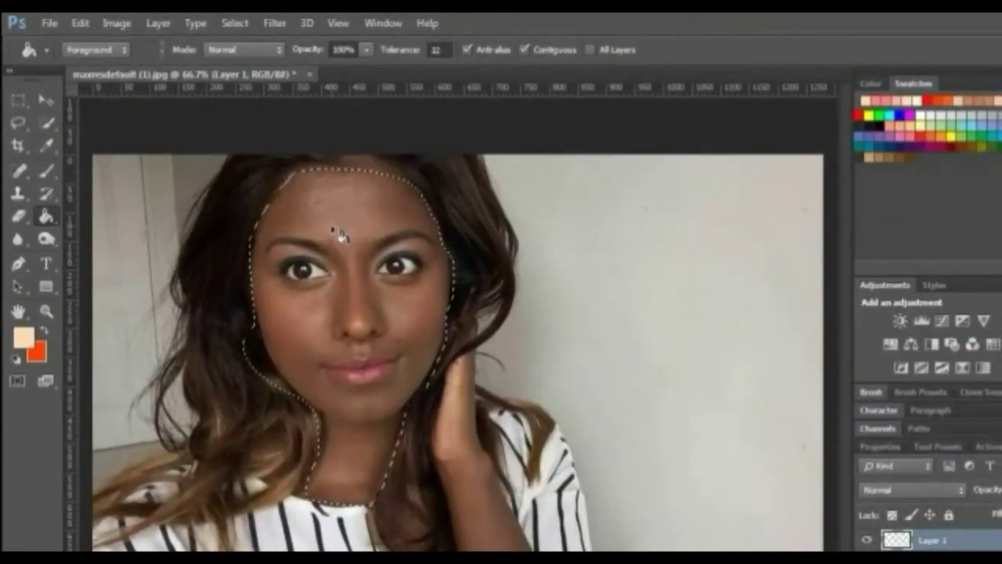
pyautogui.click(332, 232)
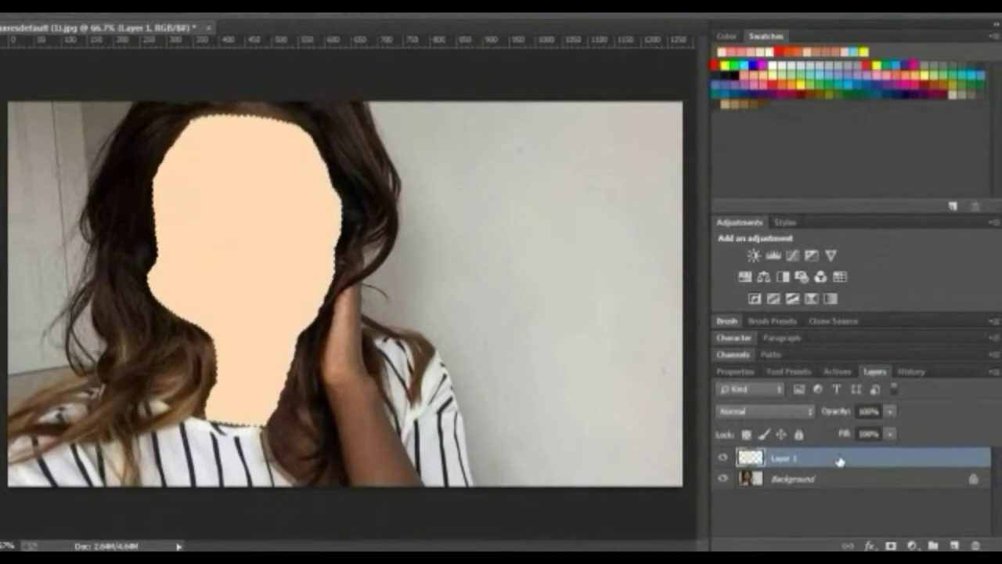
# Step: Set Layer 1's blend mode to Soft Light in its Blending Options
pyautogui.rightClick(839, 462)
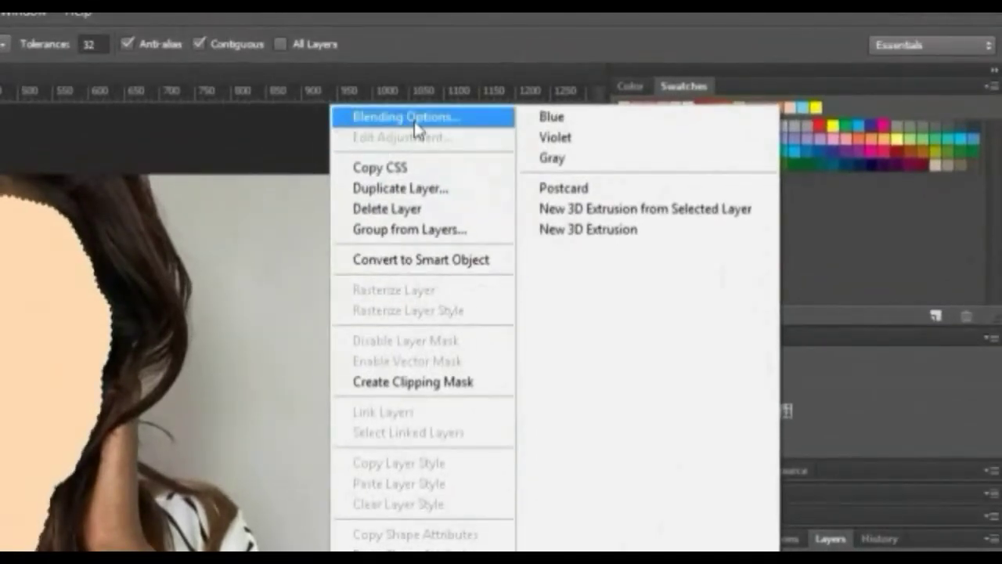
pyautogui.click(411, 123)
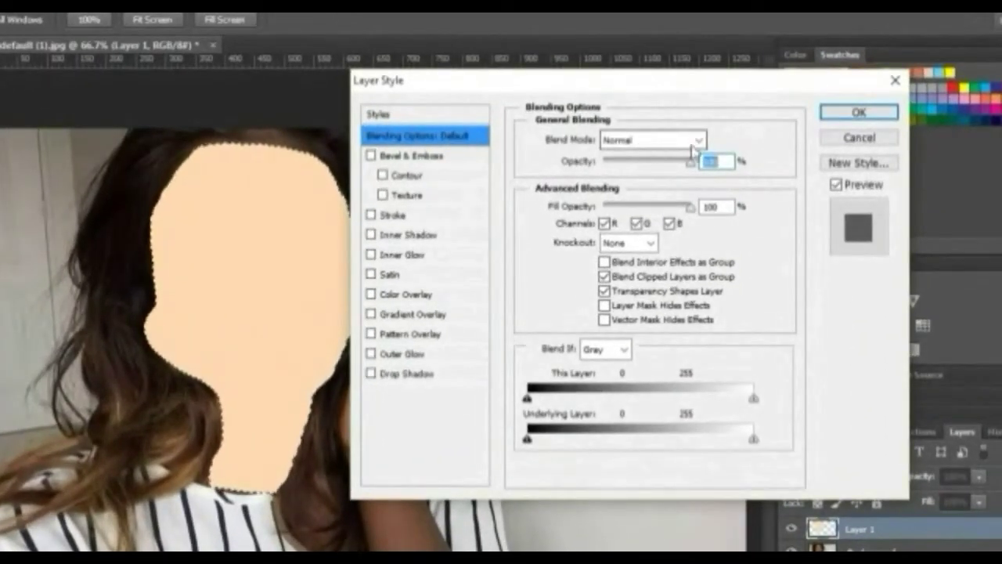
pyautogui.click(693, 143)
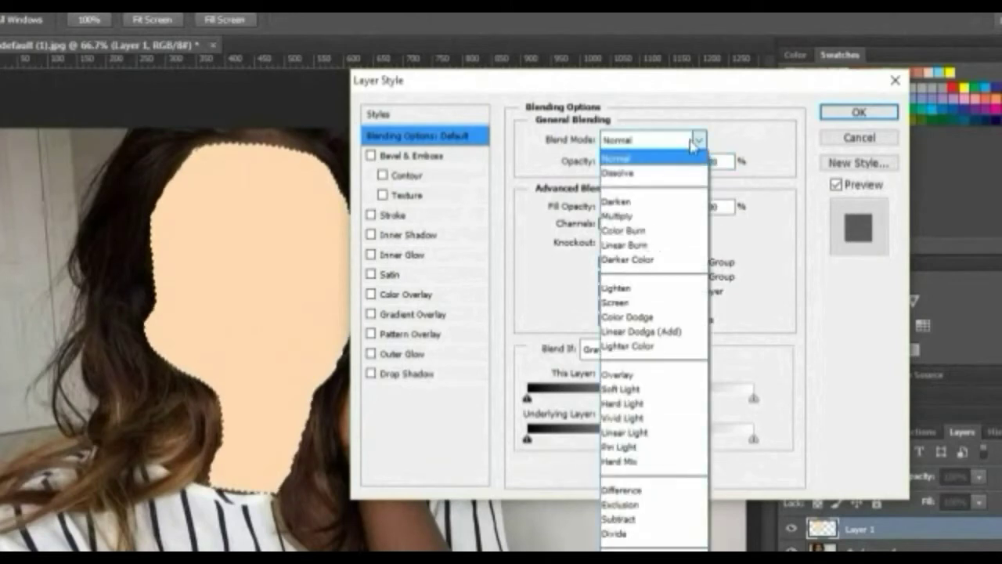
pyautogui.click(652, 394)
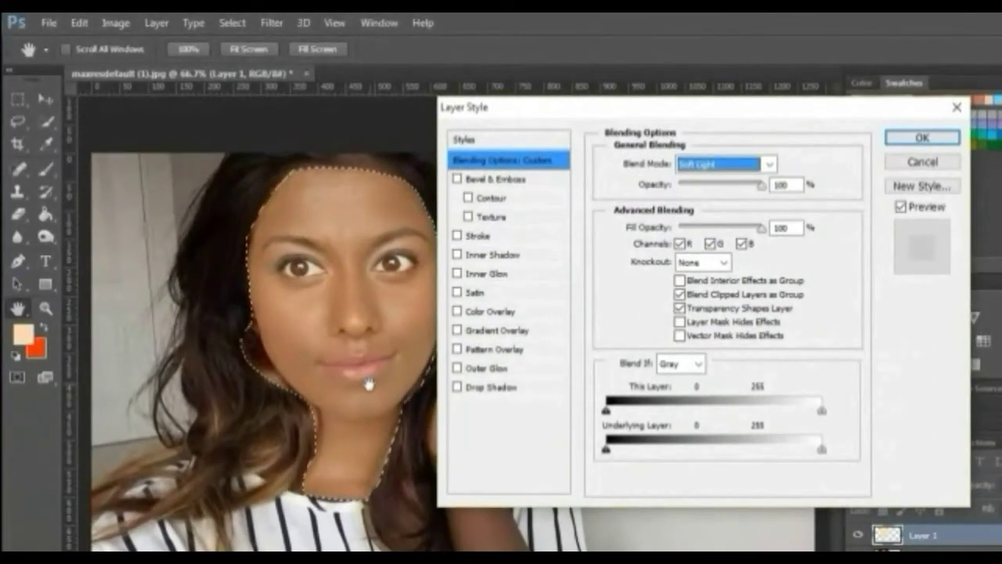
pyautogui.click(922, 138)
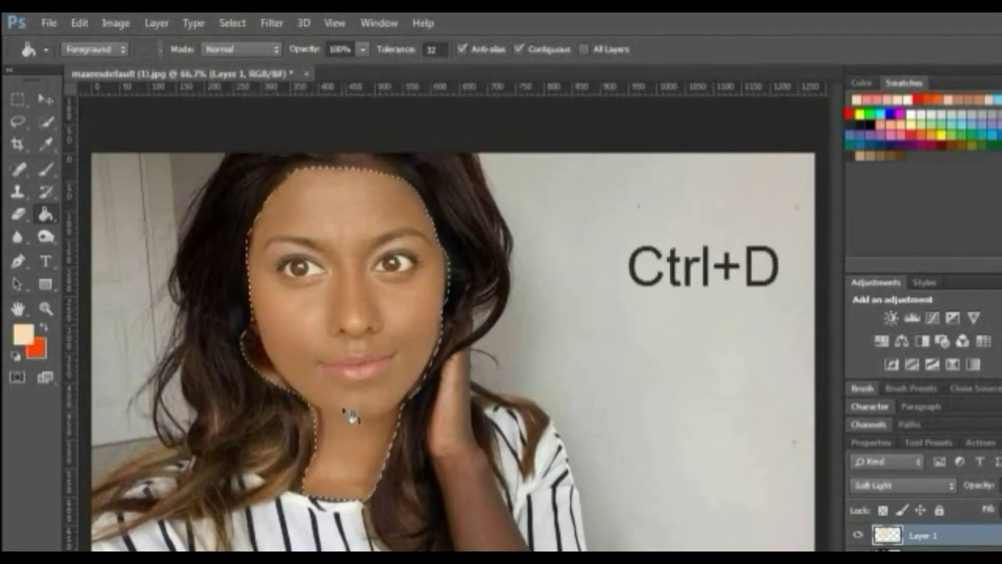
# Step: Deselect the face and ready a soft round Brush sized to 50 px
pyautogui.hotkey('ctrl', 'd')
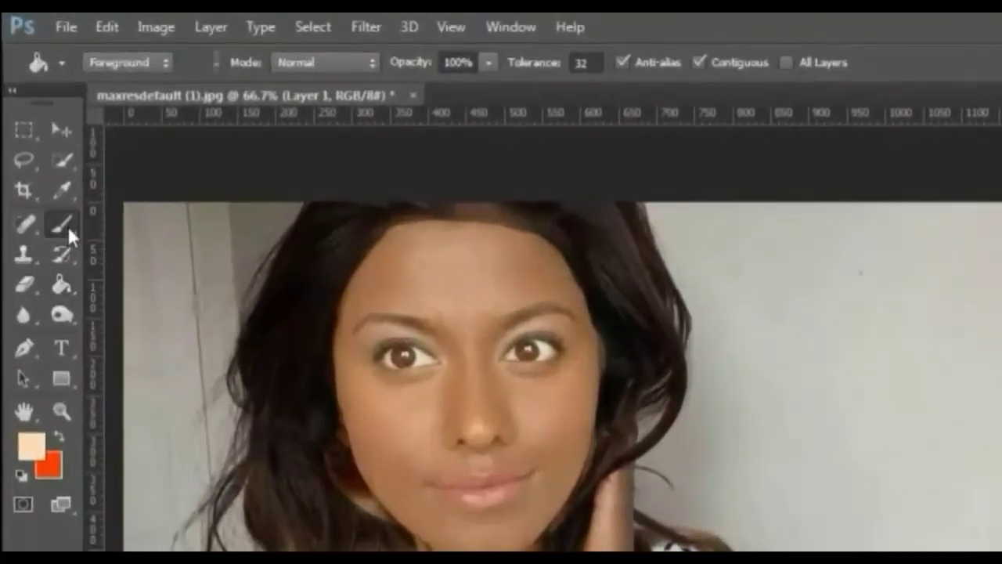
pyautogui.click(64, 225)
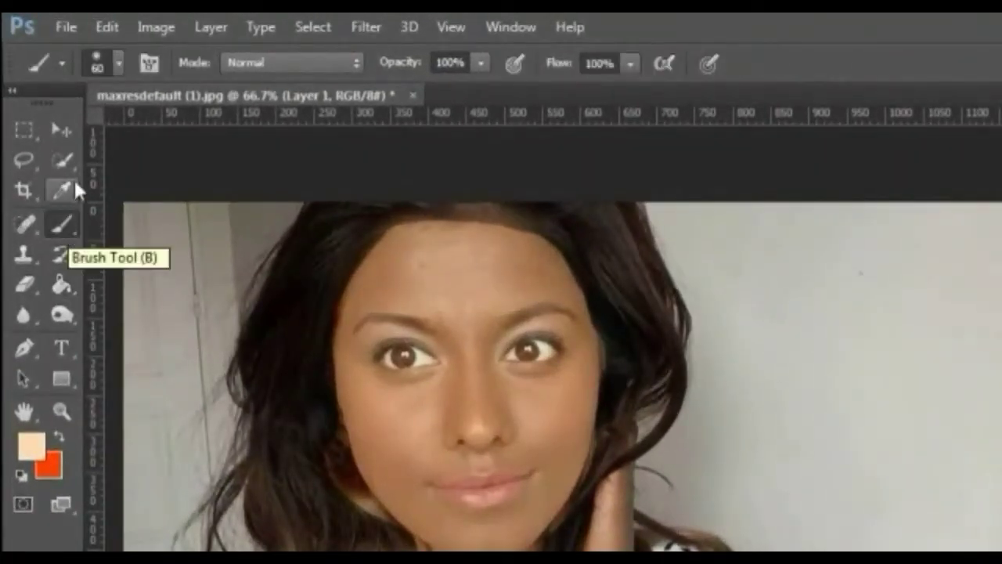
pyautogui.click(99, 69)
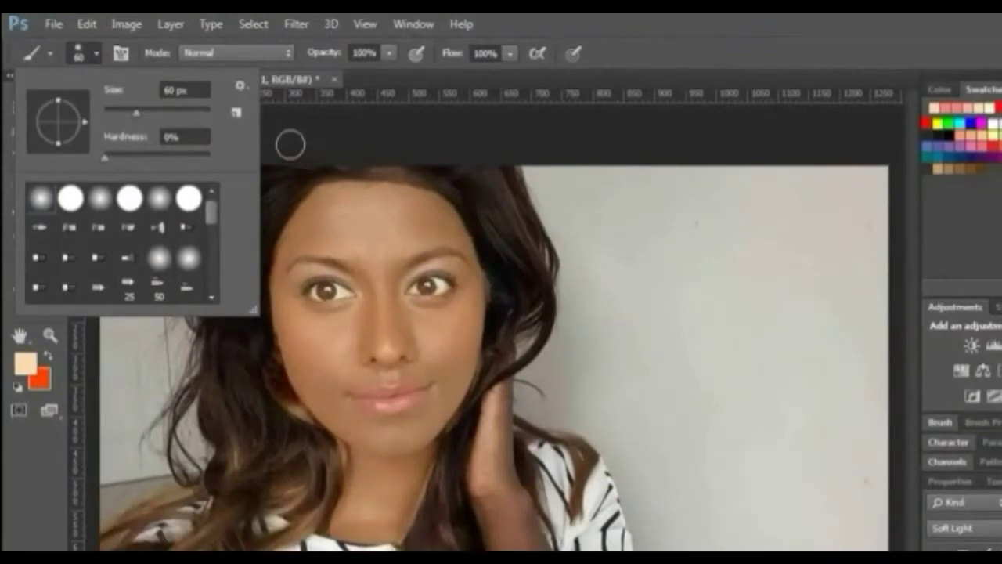
pyautogui.click(290, 144)
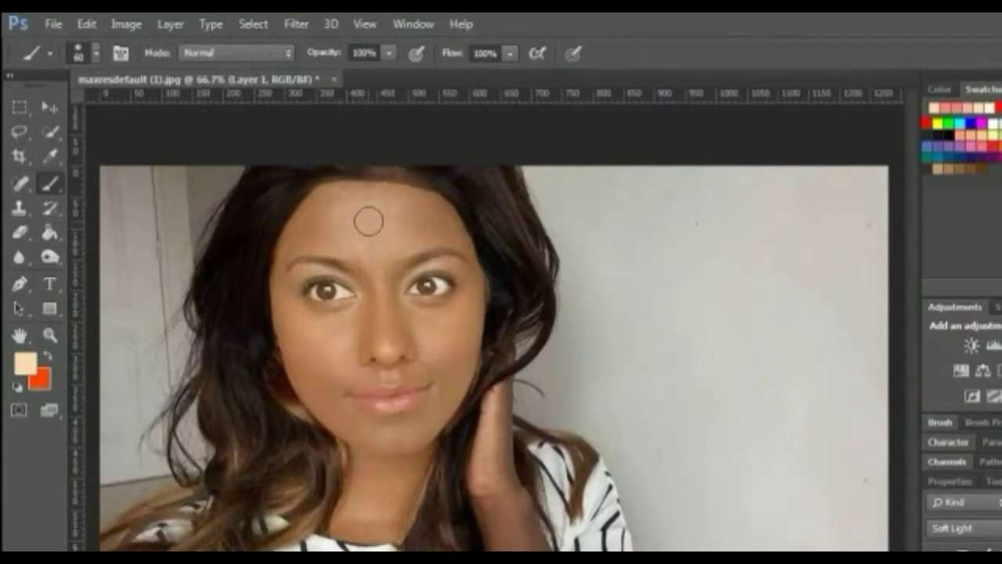
pyautogui.press('[')
pyautogui.press(']')
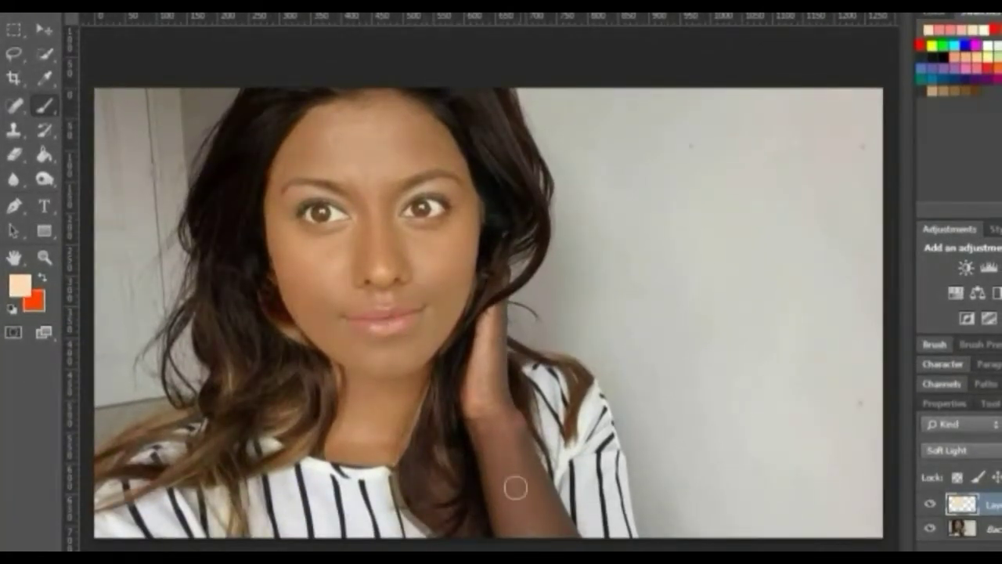
# Step: Paint soft peach strokes over the hand, lower forearm and neck on Layer 1
pyautogui.moveTo(498, 309)
pyautogui.mouseDown()
pyautogui.moveTo(505, 412)
pyautogui.moveTo(569, 537)
pyautogui.moveTo(510, 530)
pyautogui.moveTo(483, 427)
pyautogui.moveTo(474, 352)
pyautogui.moveTo(503, 287)
pyautogui.moveTo(522, 479)
pyautogui.moveTo(540, 517)
pyautogui.moveTo(501, 462)
pyautogui.moveTo(549, 529)
pyautogui.mouseUp()
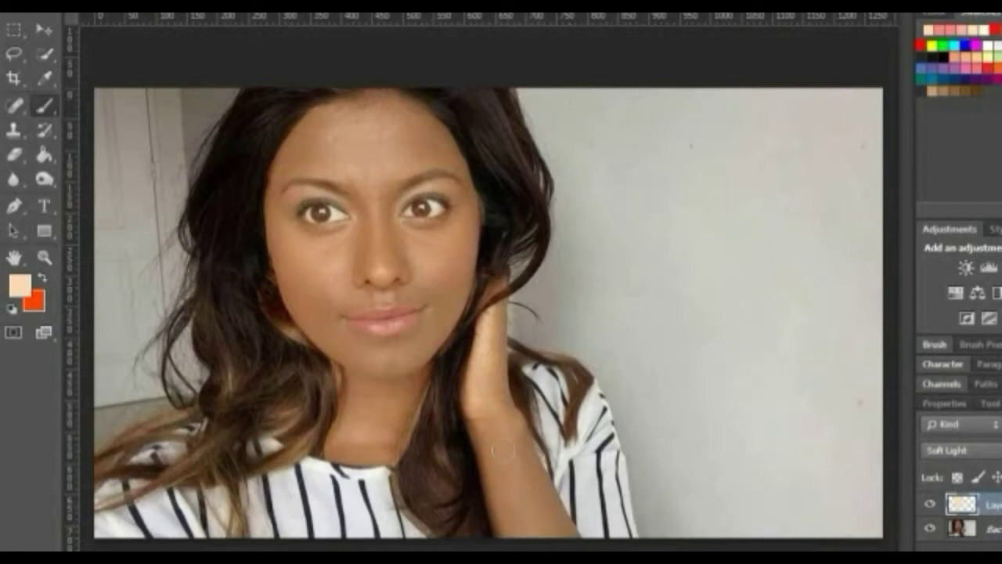
pyautogui.moveTo(498, 485)
pyautogui.mouseDown()
pyautogui.moveTo(497, 537)
pyautogui.moveTo(555, 537)
pyautogui.moveTo(544, 494)
pyautogui.mouseUp()
pyautogui.moveTo(485, 311)
pyautogui.mouseDown()
pyautogui.moveTo(493, 277)
pyautogui.moveTo(508, 355)
pyautogui.moveTo(502, 289)
pyautogui.moveTo(505, 376)
pyautogui.mouseUp()
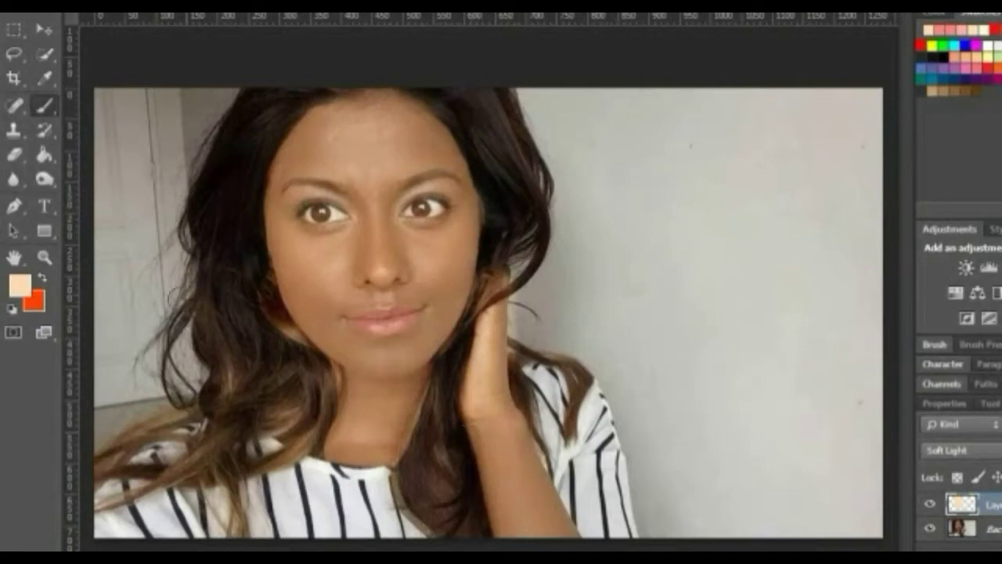
pyautogui.click(14, 154)
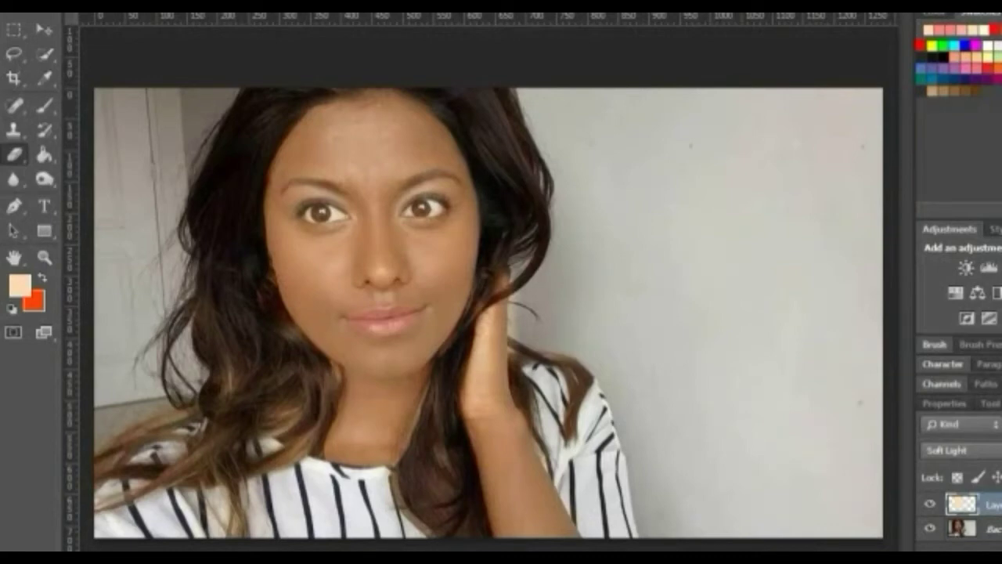
# Step: Erase the lightening over both eyebrows and the left eye, then merge Layer 1 into Background
pyautogui.click(47, 114)
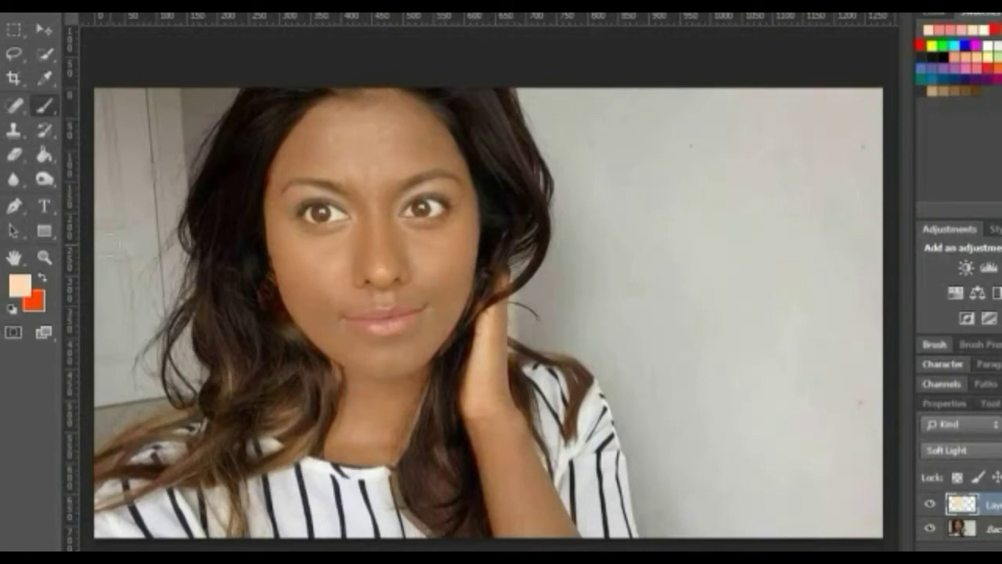
pyautogui.click(17, 161)
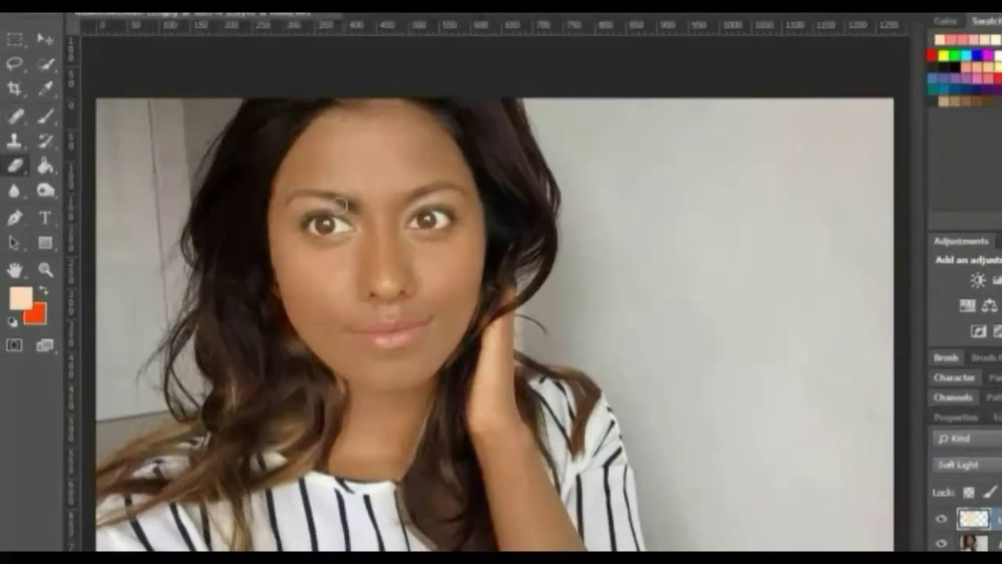
pyautogui.moveTo(348, 194); pyautogui.dragTo(307, 182)
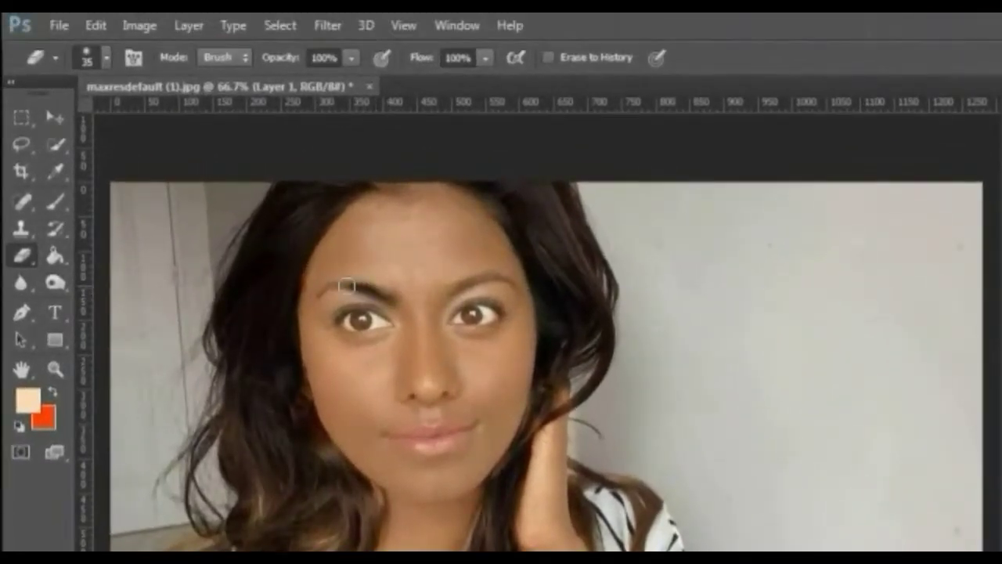
pyautogui.moveTo(344, 285); pyautogui.dragTo(310, 305)
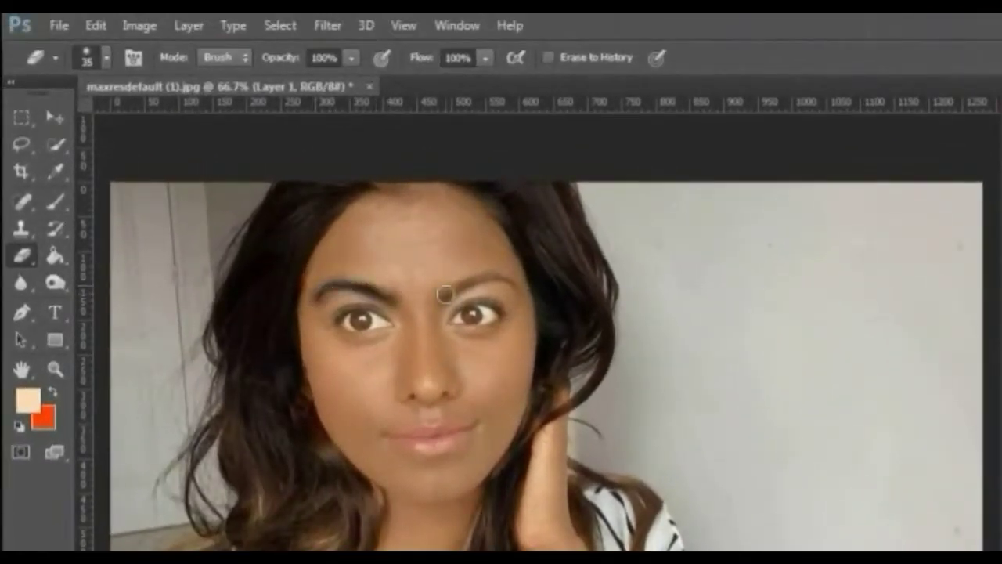
pyautogui.moveTo(444, 293)
pyautogui.mouseDown()
pyautogui.moveTo(478, 278)
pyautogui.moveTo(522, 284)
pyautogui.moveTo(464, 280)
pyautogui.moveTo(476, 307)
pyautogui.moveTo(461, 324)
pyautogui.moveTo(493, 313)
pyautogui.moveTo(477, 305)
pyautogui.moveTo(491, 304)
pyautogui.moveTo(495, 317)
pyautogui.moveTo(472, 325)
pyautogui.moveTo(467, 310)
pyautogui.moveTo(491, 305)
pyautogui.mouseUp()
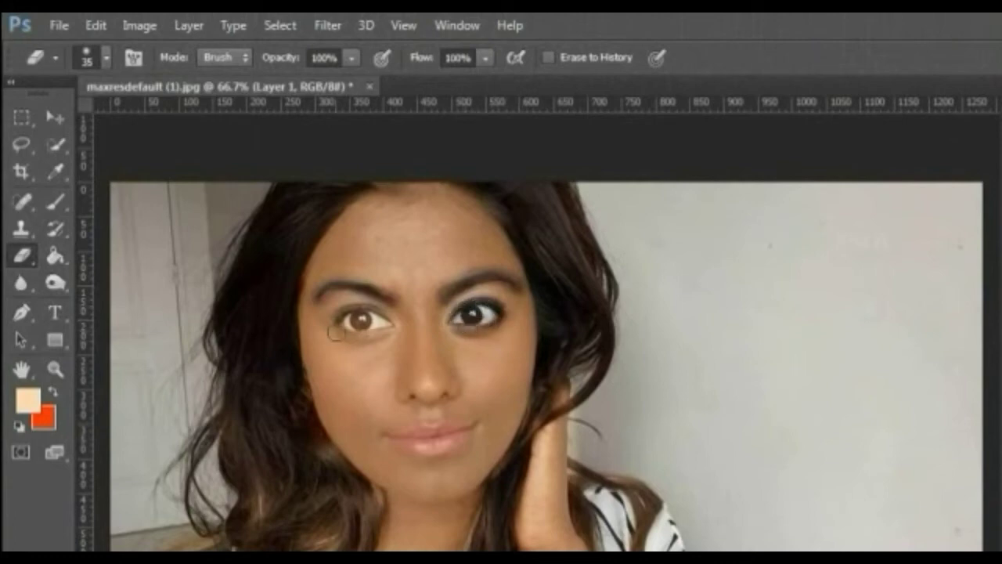
pyautogui.moveTo(336, 333)
pyautogui.mouseDown()
pyautogui.moveTo(360, 313)
pyautogui.moveTo(377, 313)
pyautogui.moveTo(373, 325)
pyautogui.moveTo(345, 328)
pyautogui.moveTo(366, 316)
pyautogui.moveTo(350, 317)
pyautogui.moveTo(376, 324)
pyautogui.mouseUp()
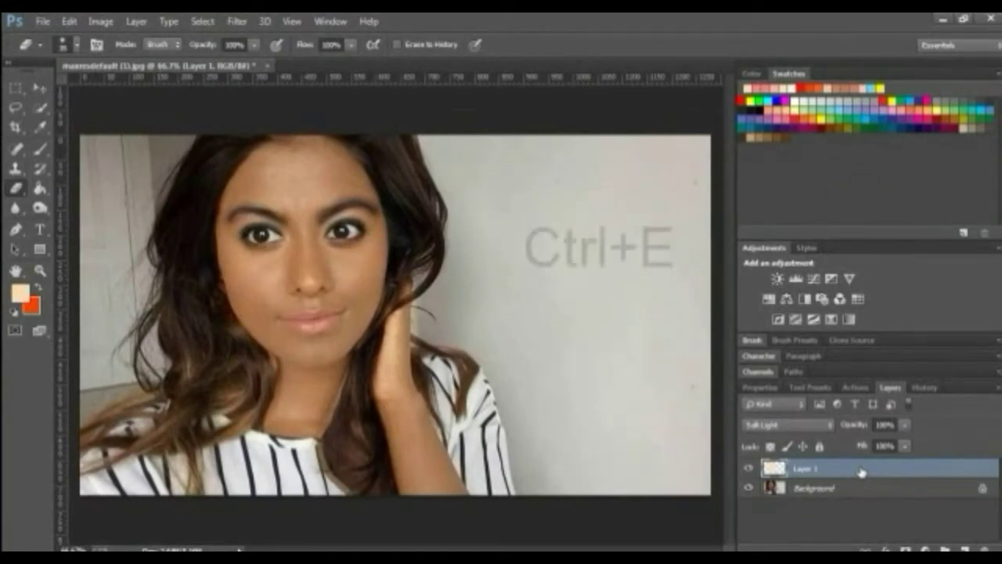
pyautogui.hotkey('ctrl', 'e')
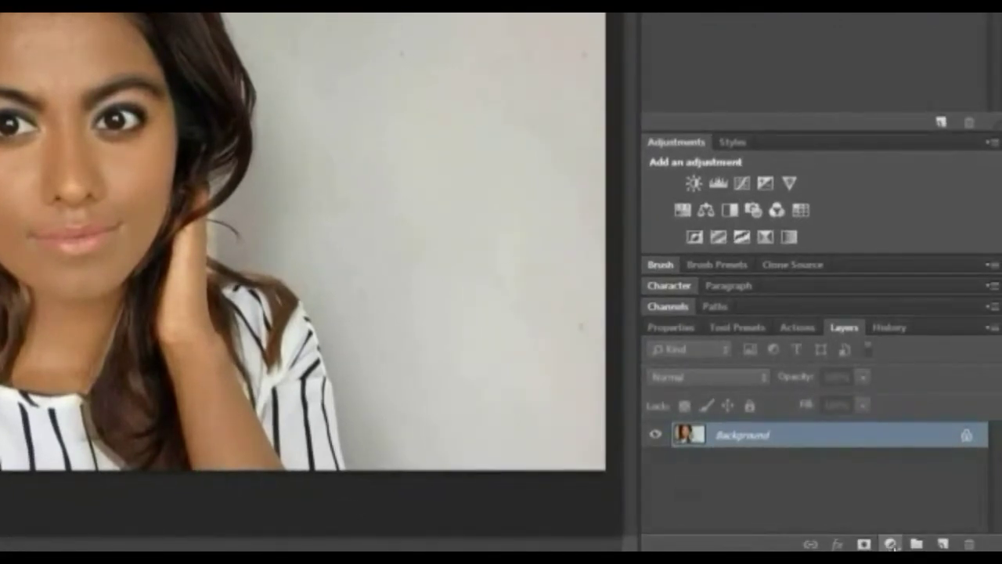
# Step: Add a Brightness/Contrast adjustment of Brightness 43, Contrast -5 and merge it into Background
pyautogui.click(891, 544)
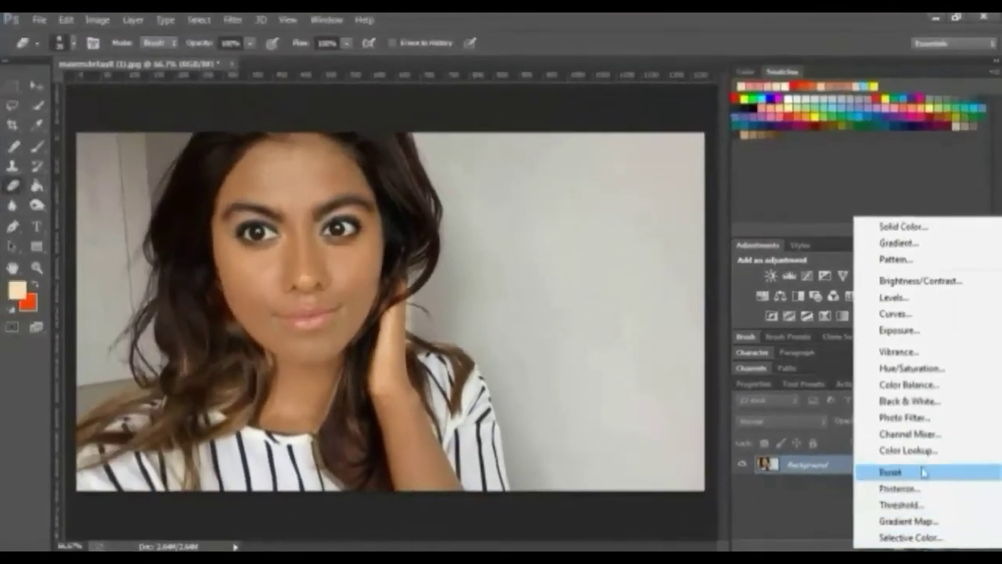
pyautogui.click(914, 283)
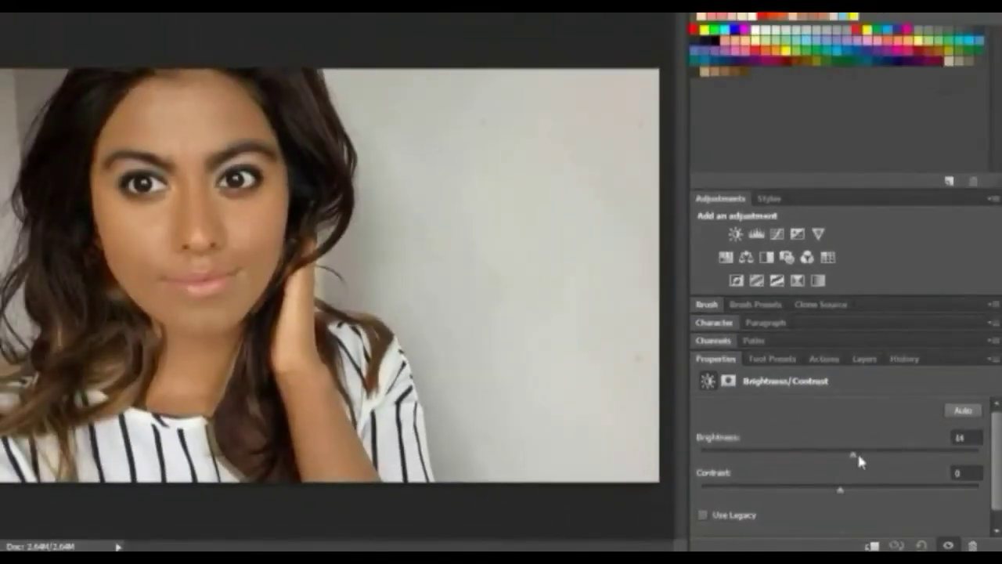
pyautogui.moveTo(858, 457); pyautogui.dragTo(858, 457)
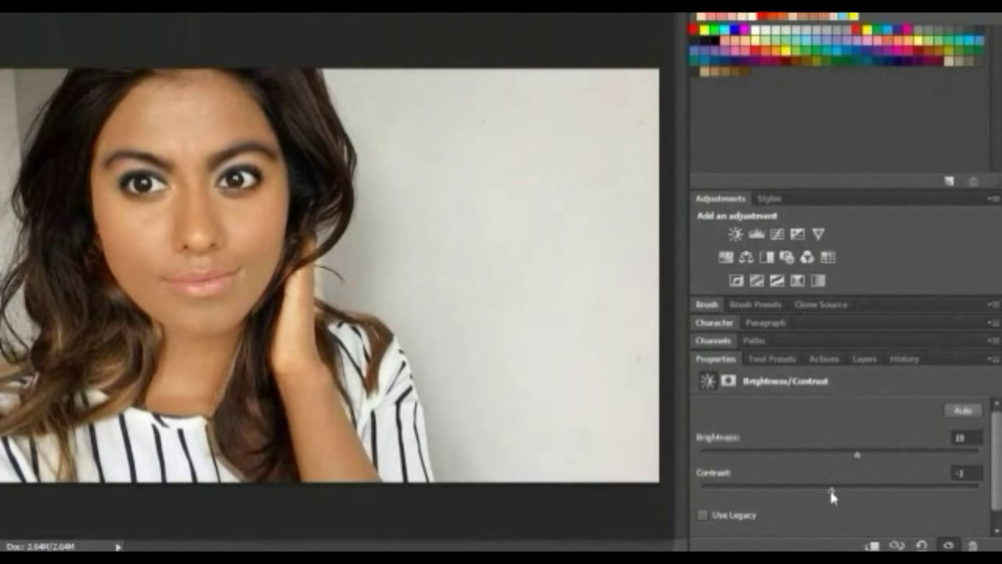
pyautogui.moveTo(832, 492)
pyautogui.mouseDown()
pyautogui.moveTo(810, 501)
pyautogui.moveTo(840, 506)
pyautogui.mouseUp()
pyautogui.moveTo(861, 457); pyautogui.dragTo(811, 468)
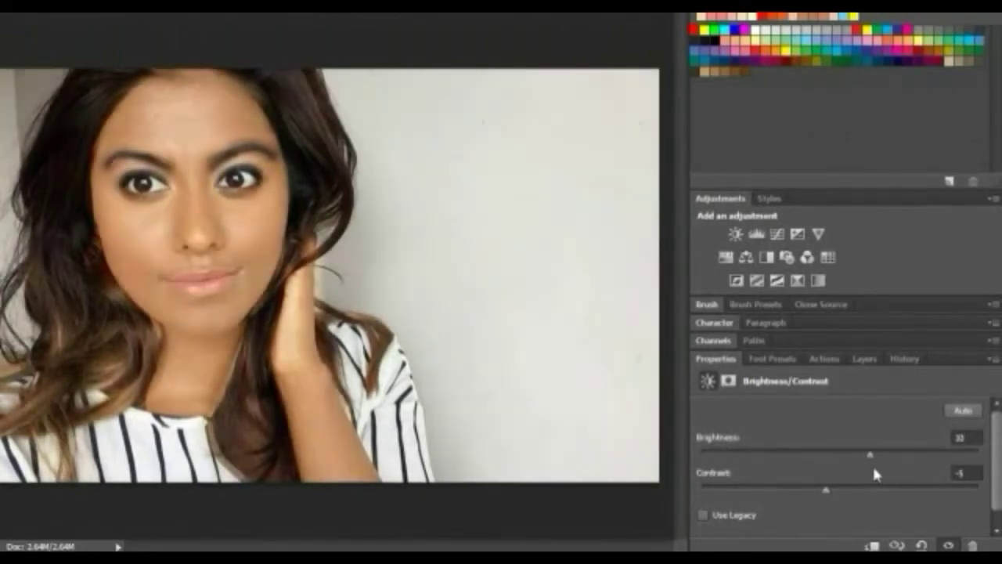
pyautogui.moveTo(871, 472); pyautogui.dragTo(881, 471)
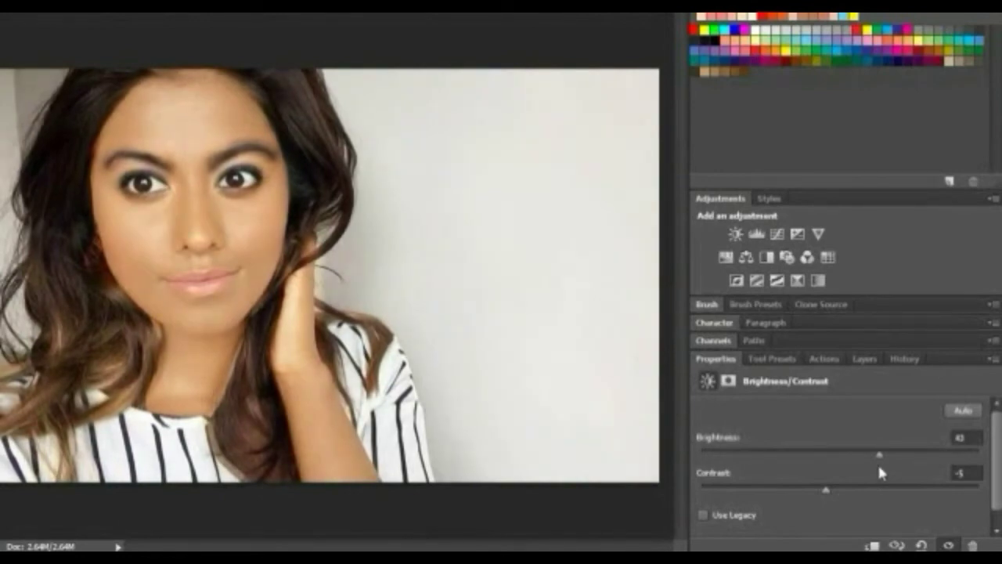
pyautogui.click(864, 360)
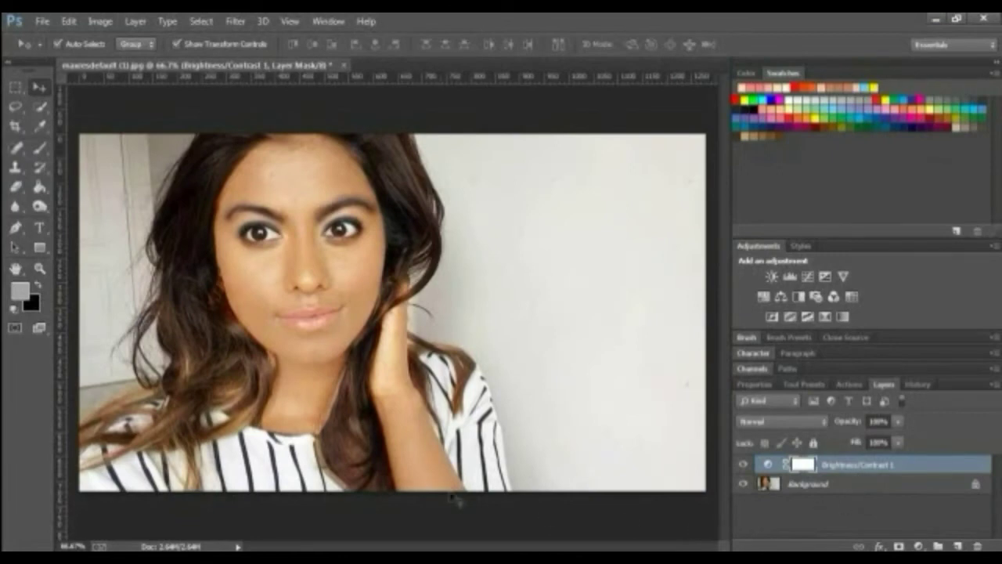
pyautogui.click(859, 466)
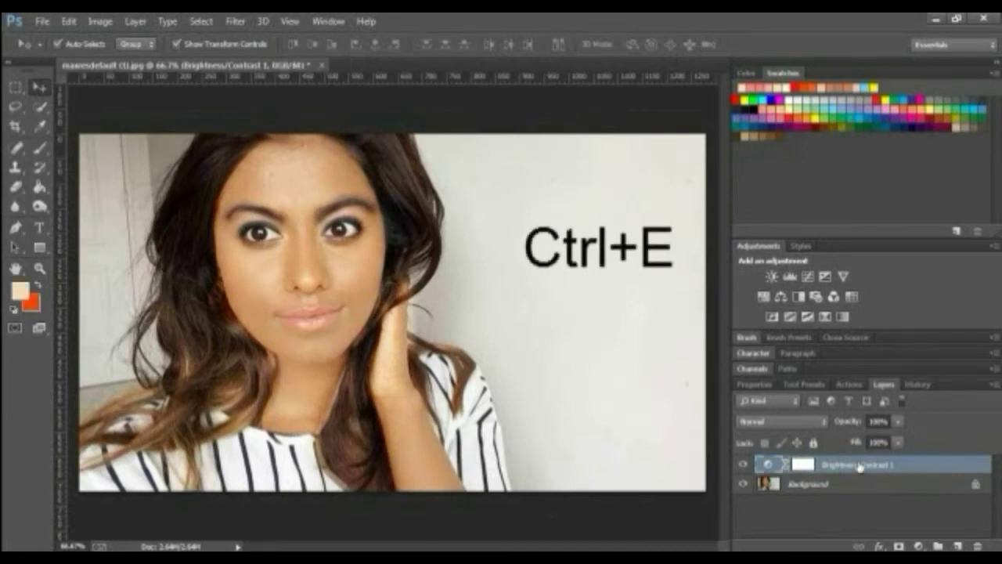
pyautogui.hotkey('ctrl', 'e')
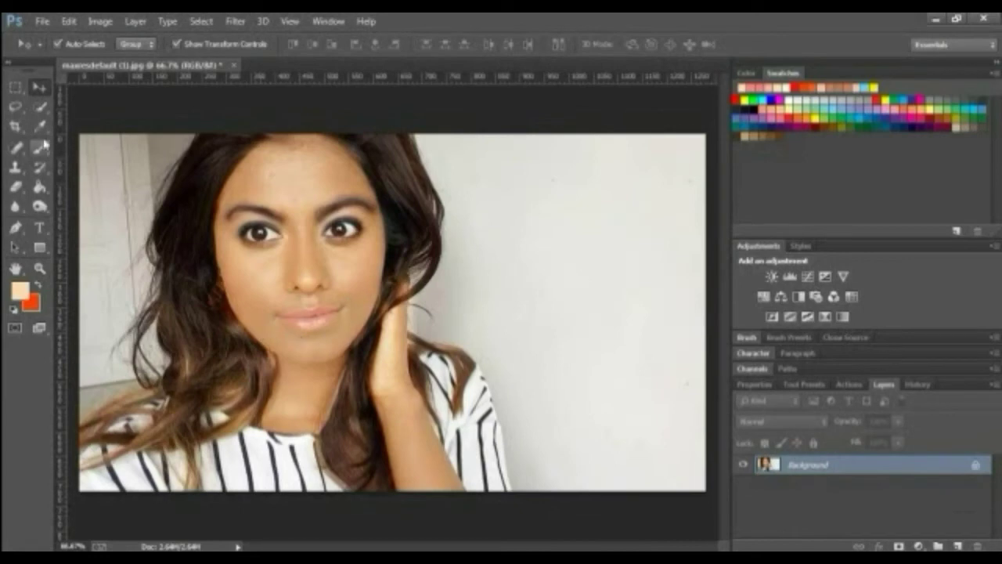
# Step: Lasso-select the lips and add a new empty Layer 1
pyautogui.click(15, 107)
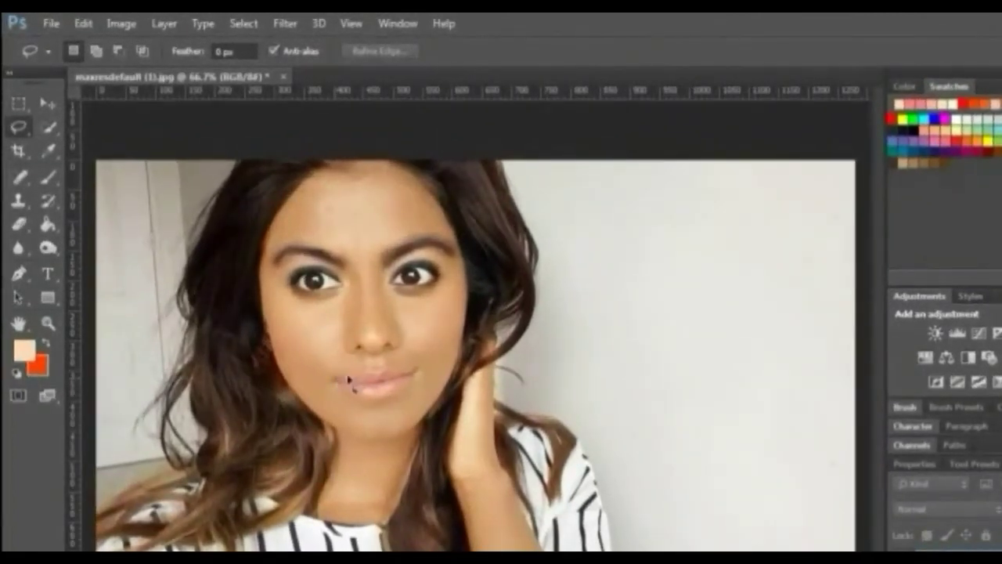
pyautogui.moveTo(349, 381); pyautogui.dragTo(335, 381)
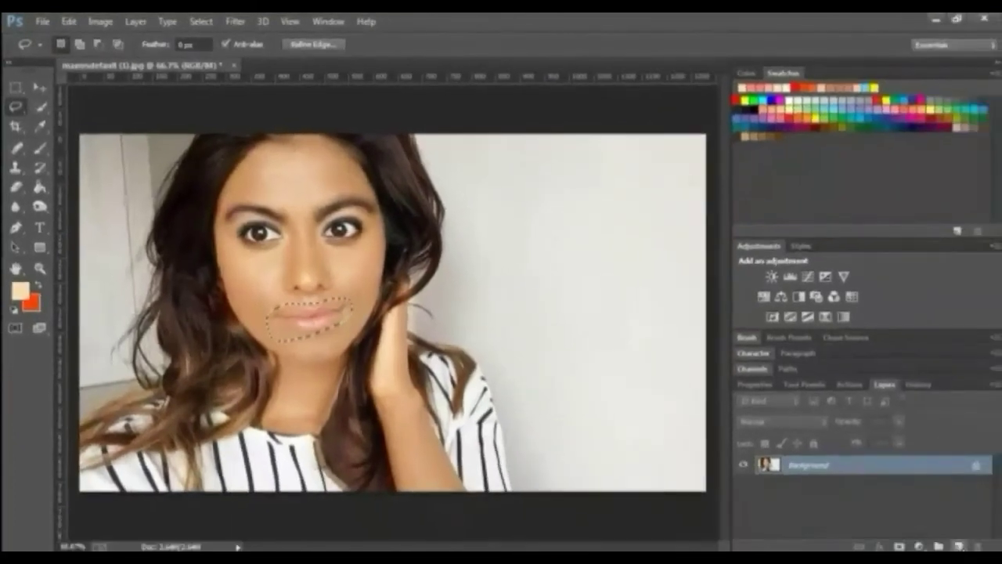
pyautogui.click(956, 546)
# Step: Set the foreground colour to bright orange fa5b2a
pyautogui.click(20, 291)
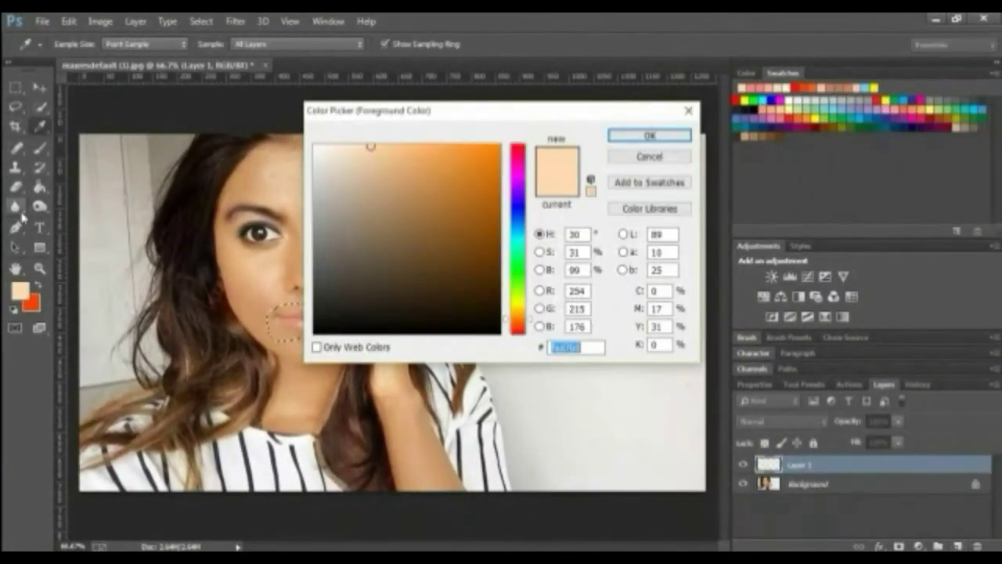
pyautogui.click(521, 162)
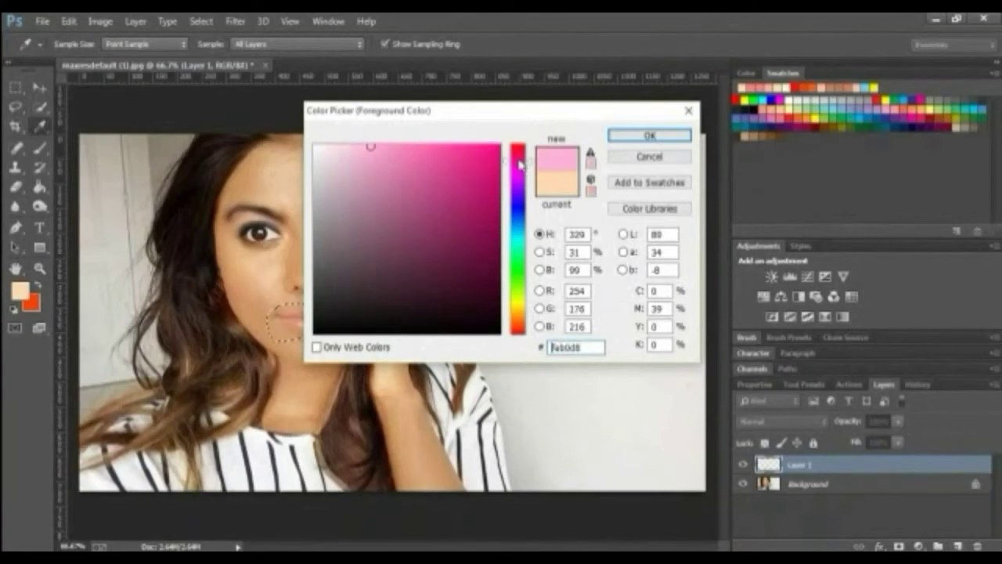
pyautogui.moveTo(522, 162); pyautogui.dragTo(518, 326)
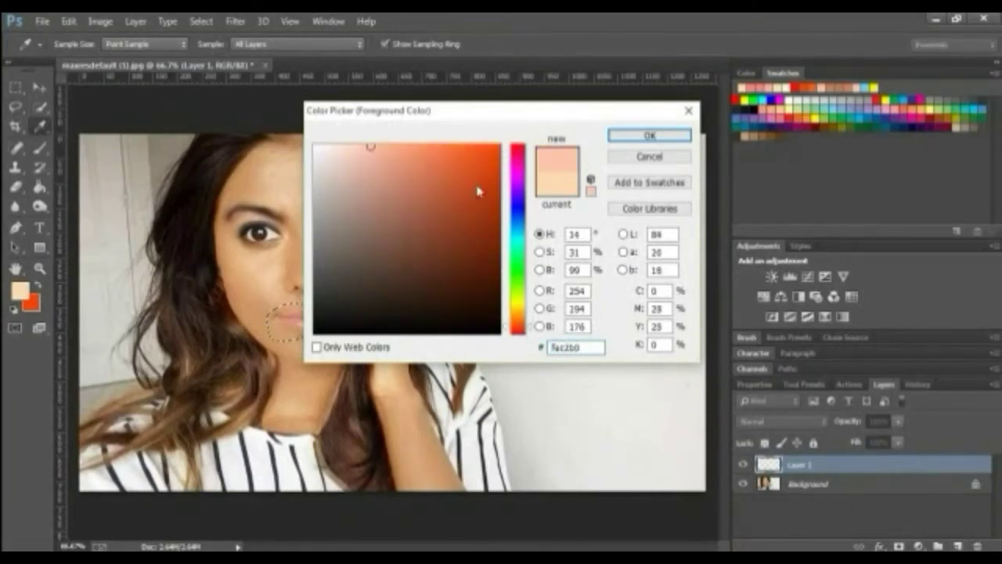
pyautogui.click(468, 148)
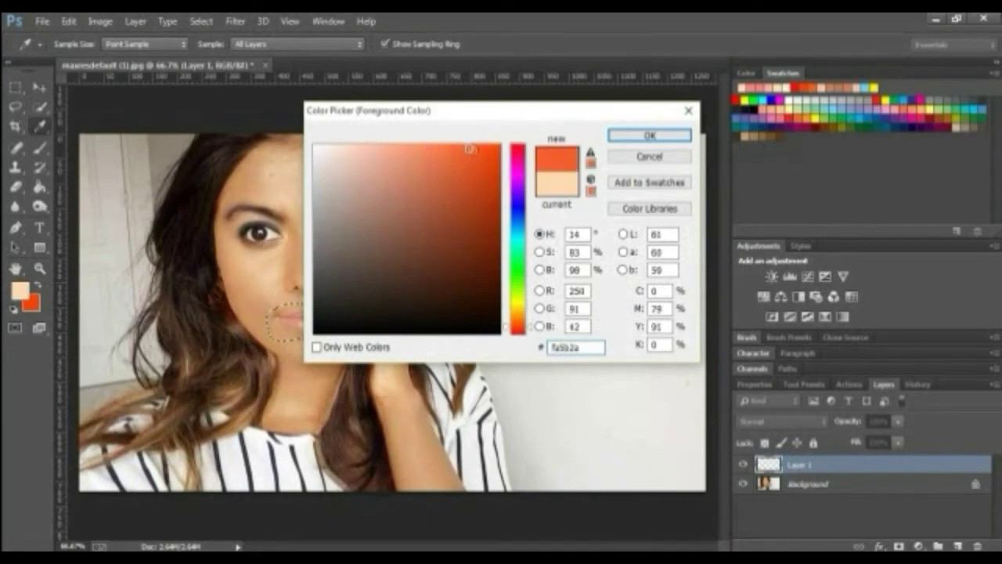
pyautogui.click(649, 135)
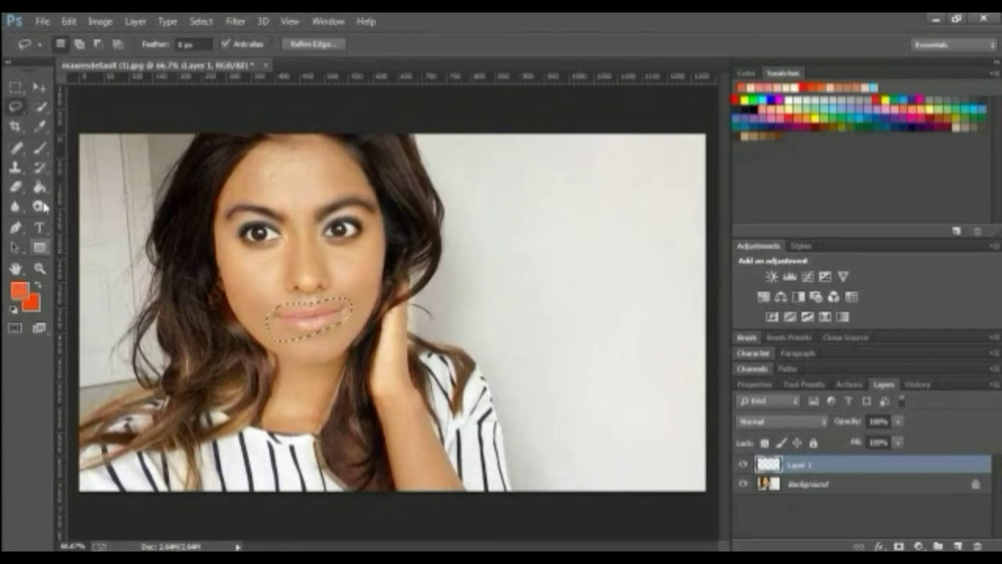
# Step: Paint-bucket fill the lip selection on Layer 1 with orange and set the layer to Soft Light
pyautogui.click(39, 188)
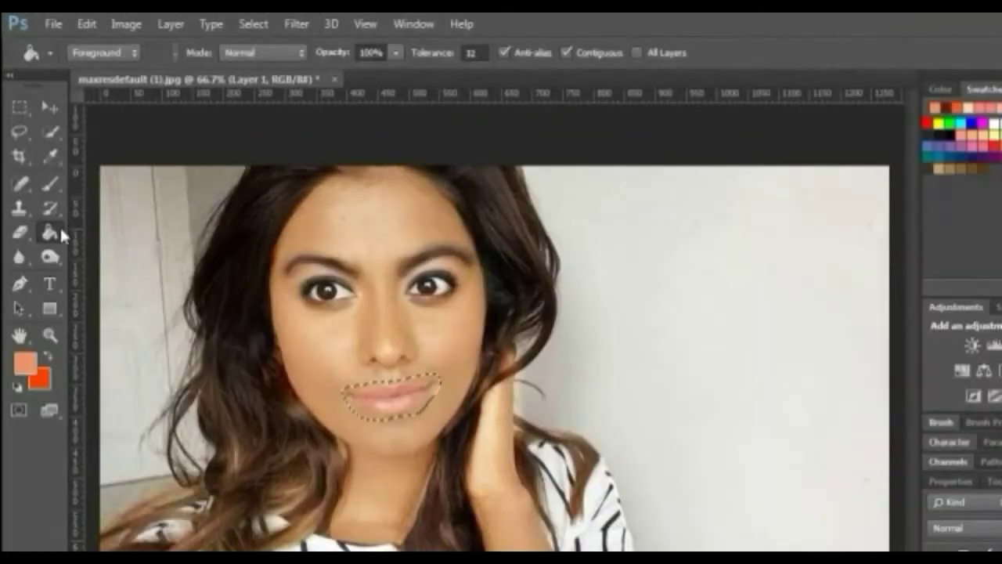
pyautogui.click(382, 404)
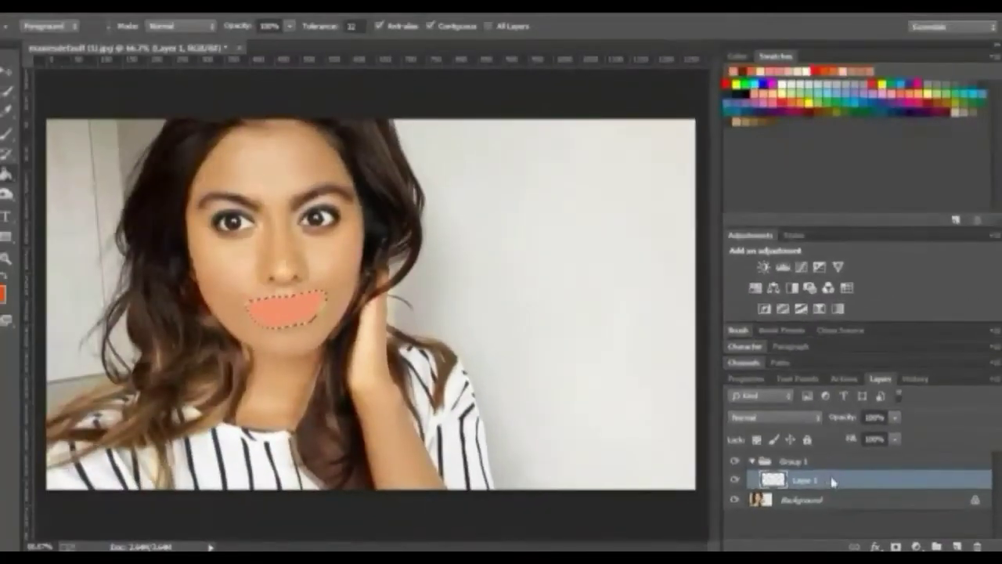
pyautogui.rightClick(832, 482)
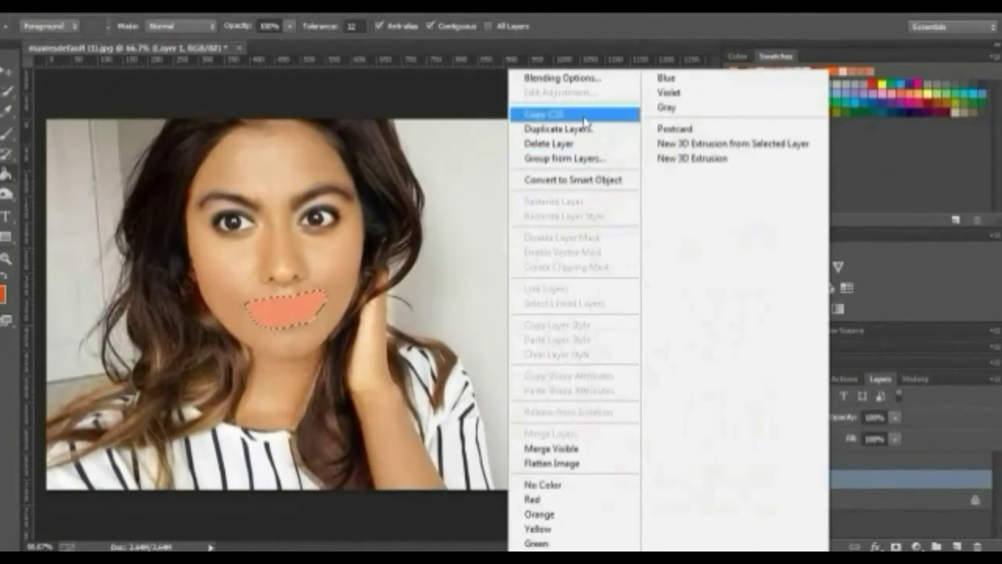
pyautogui.click(546, 79)
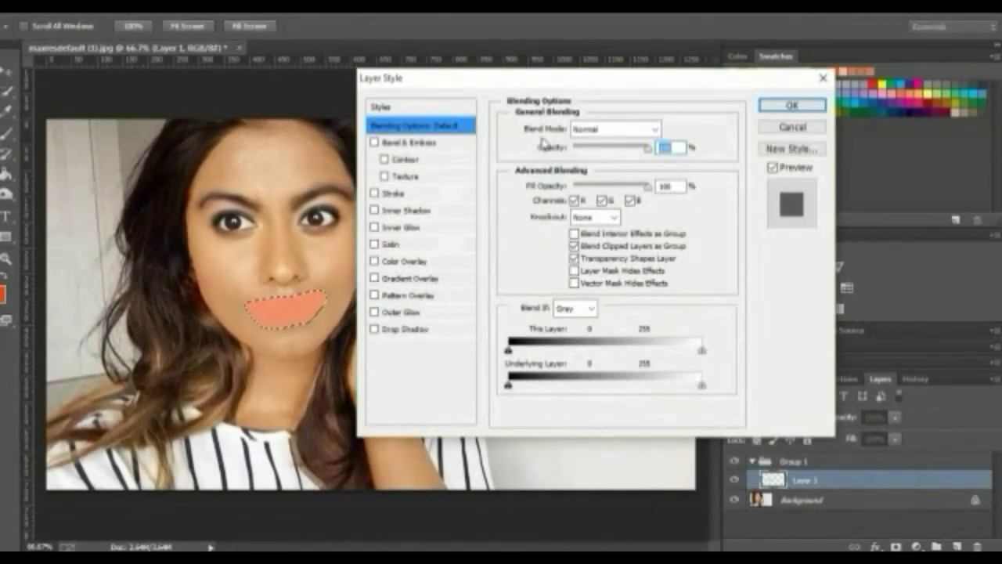
pyautogui.click(605, 133)
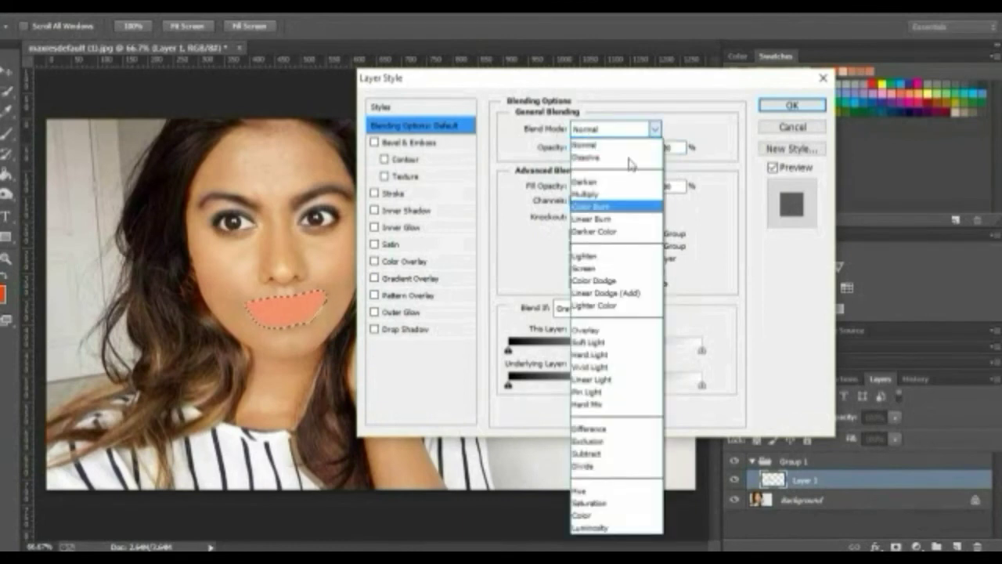
pyautogui.click(601, 342)
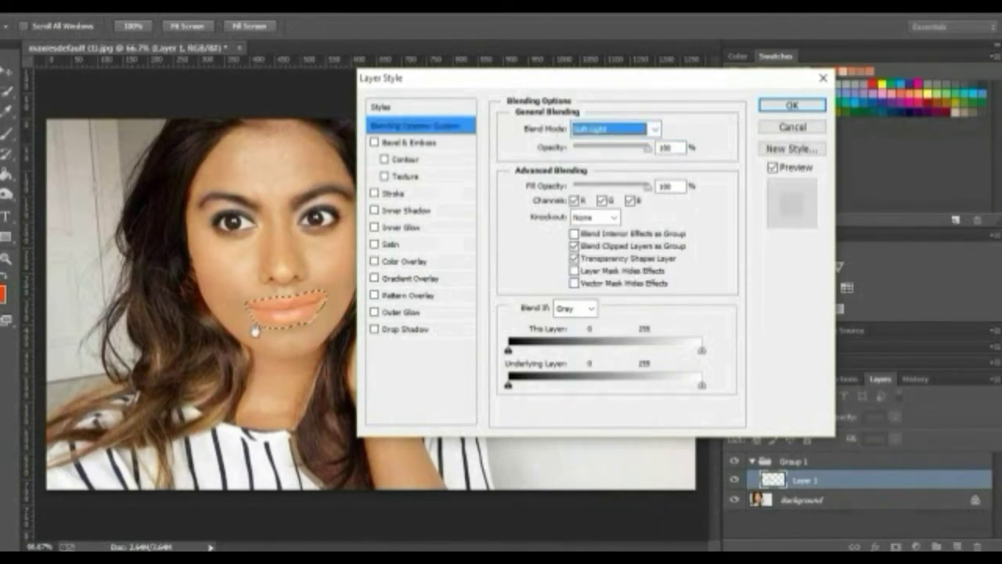
pyautogui.click(789, 105)
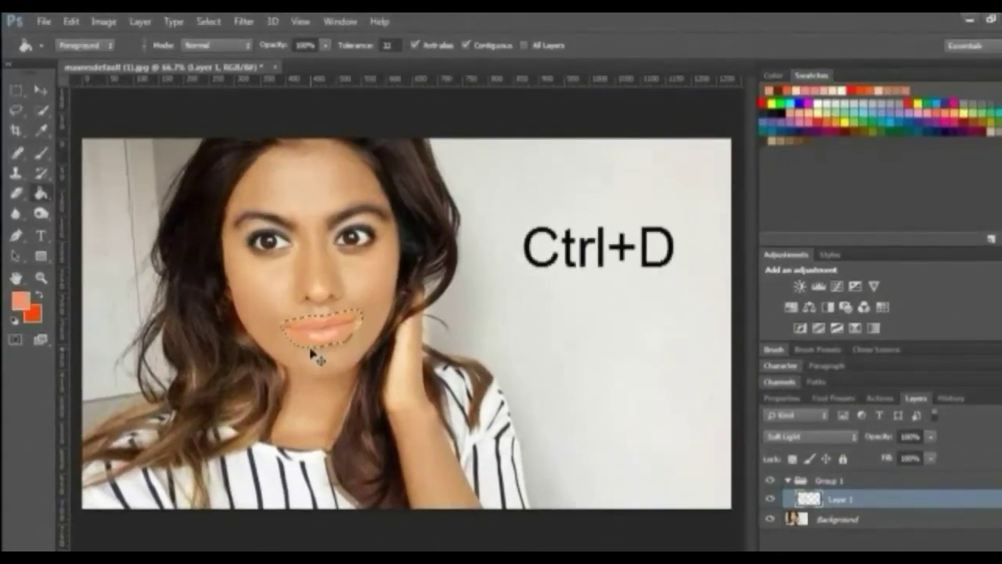
# Step: Deselect the lips and erase the stray peach paint near the upper lip's right corner with a smaller eraser
pyautogui.hotkey('ctrl', 'd')
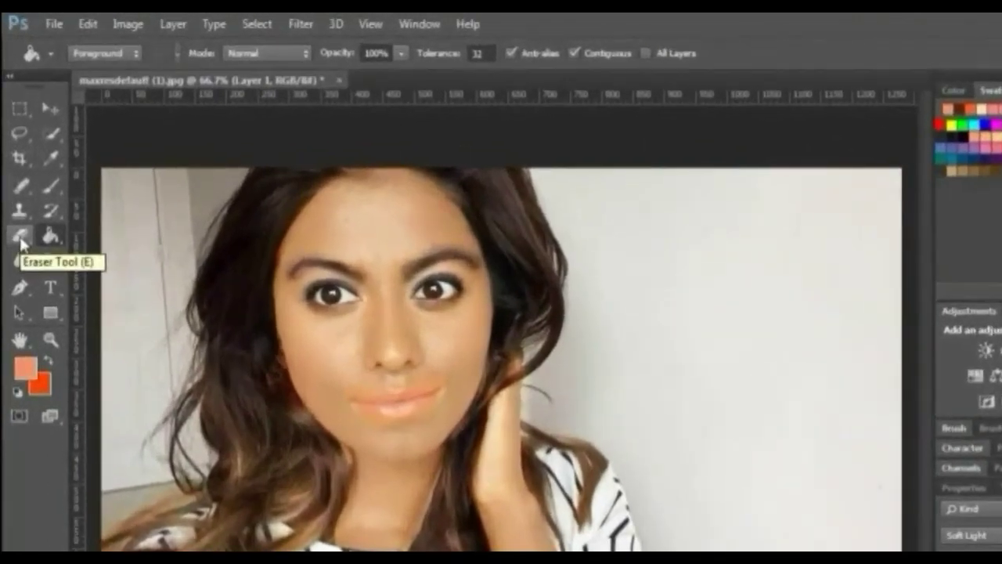
pyautogui.click(17, 196)
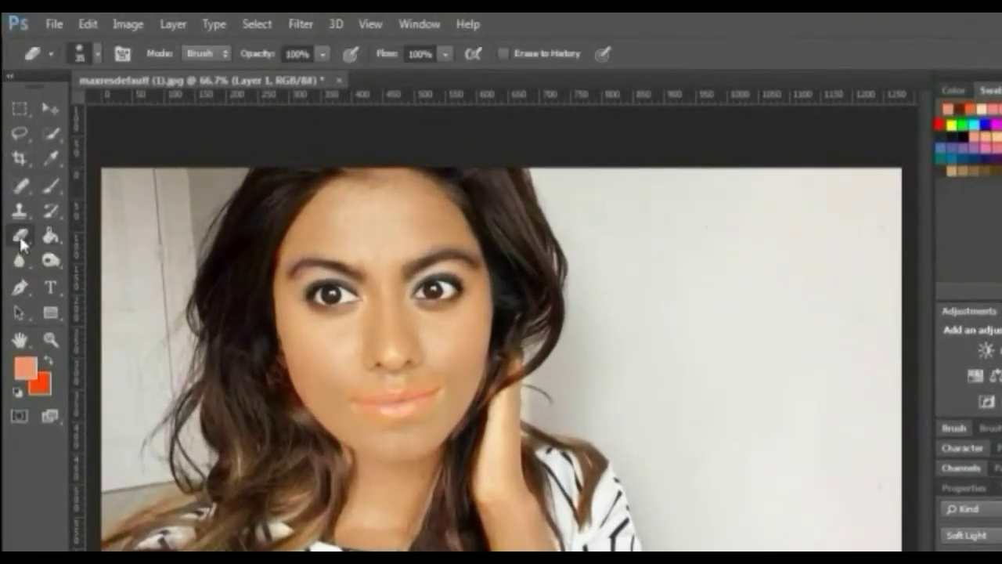
pyautogui.keyDown('ctrl'); pyautogui.click(431, 399); pyautogui.keyUp('ctrl')
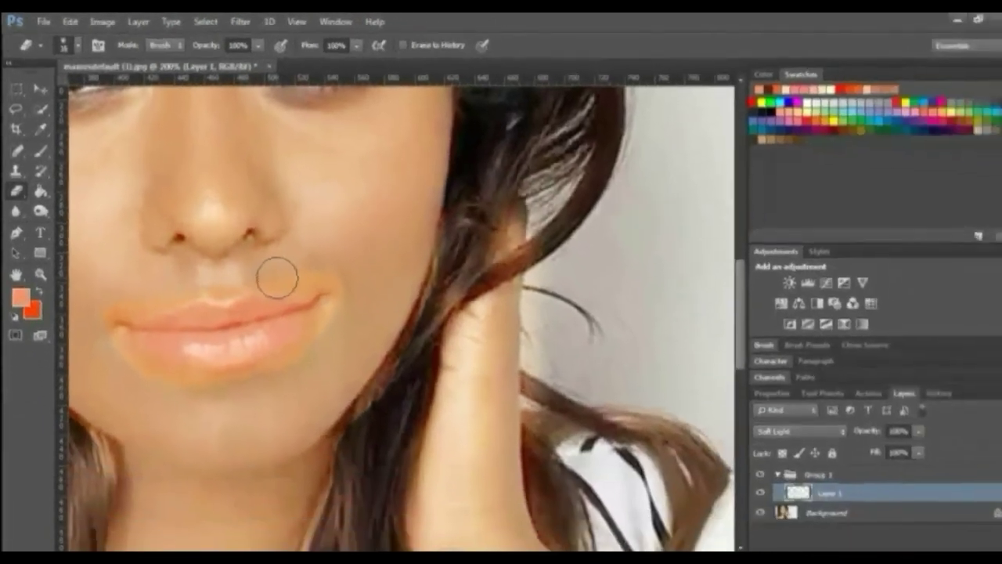
pyautogui.press('[')
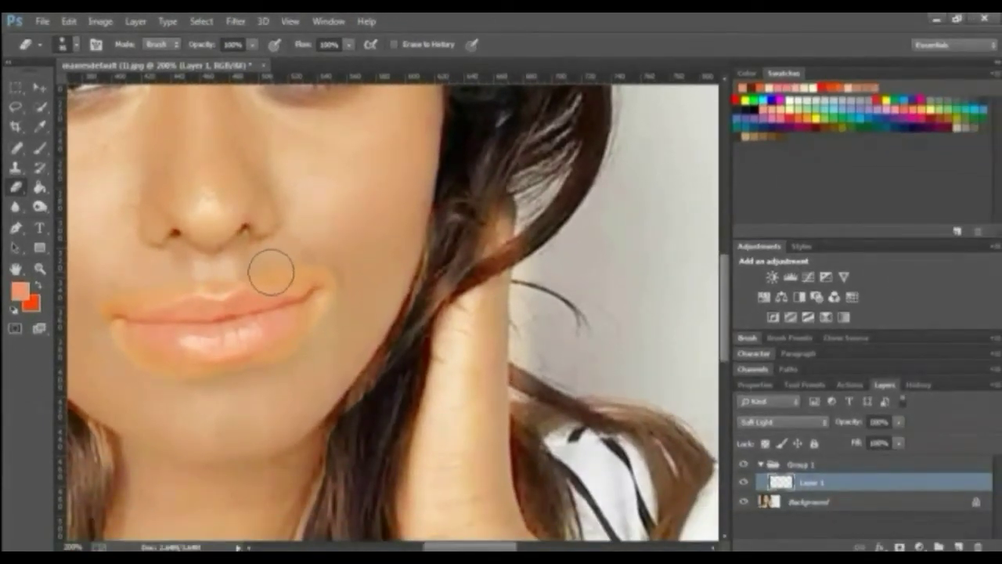
pyautogui.press('[')
pyautogui.press('[')
pyautogui.press('[')
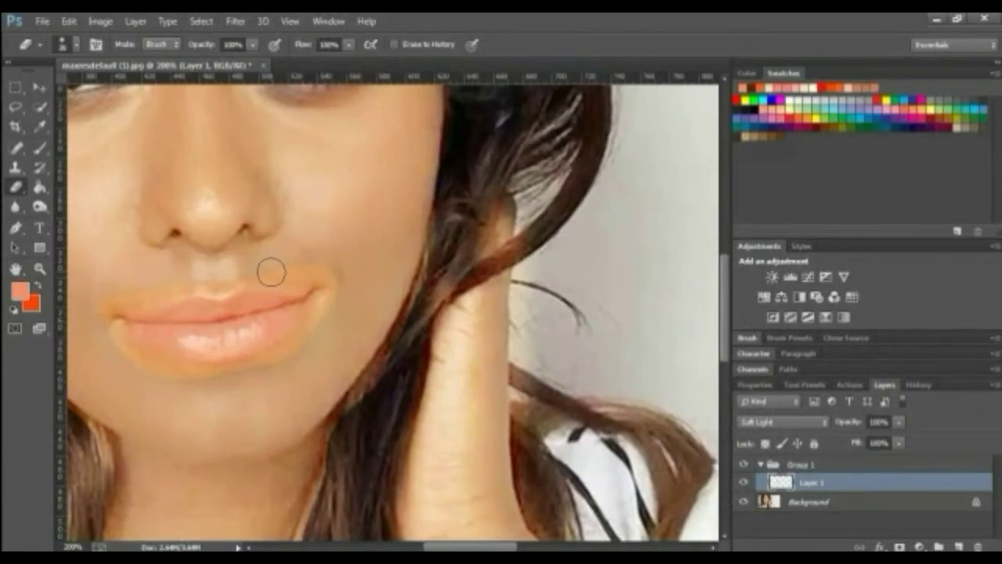
pyautogui.moveTo(271, 272)
pyautogui.mouseDown()
pyautogui.moveTo(340, 271)
pyautogui.moveTo(336, 307)
pyautogui.mouseUp()
pyautogui.hotkey('ctrl', '-')
pyautogui.hotkey('ctrl', '-')
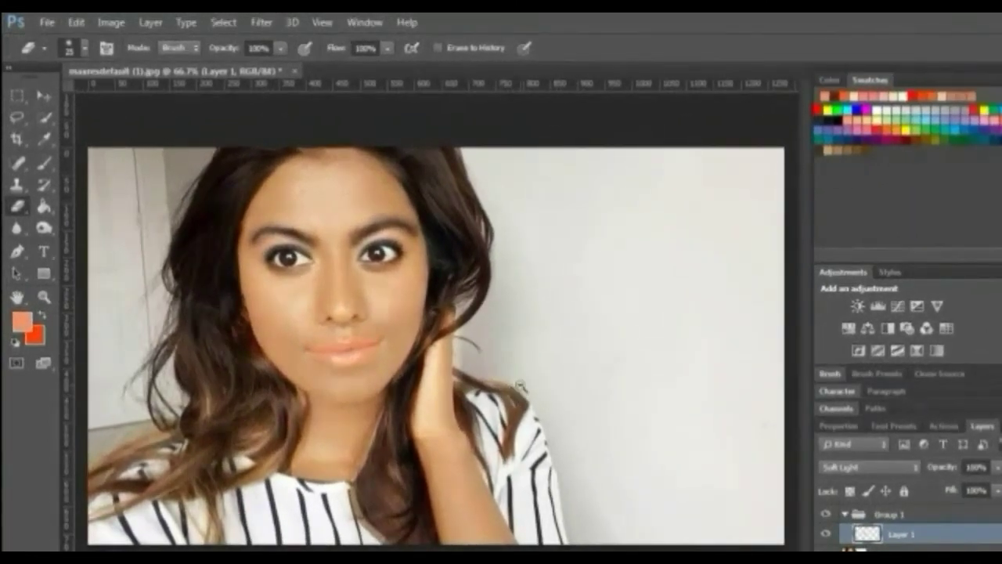
# Step: Apply Add Noise at about 28% Amount, Uniform distribution, to the lip tint layer, then reselect the eraser
pyautogui.hotkey('ctrl', '-')
pyautogui.hotkey('ctrl', '-')
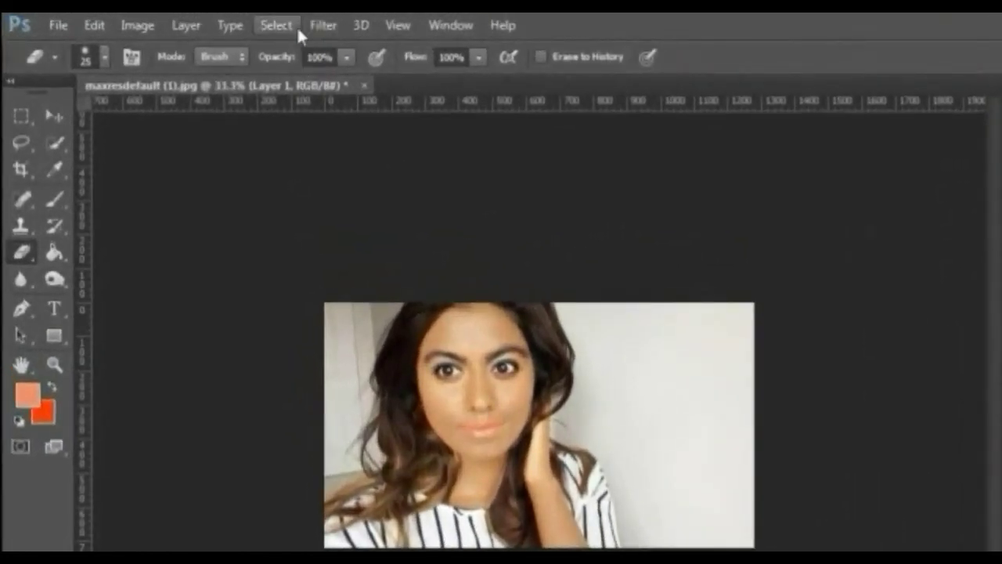
pyautogui.click(320, 26)
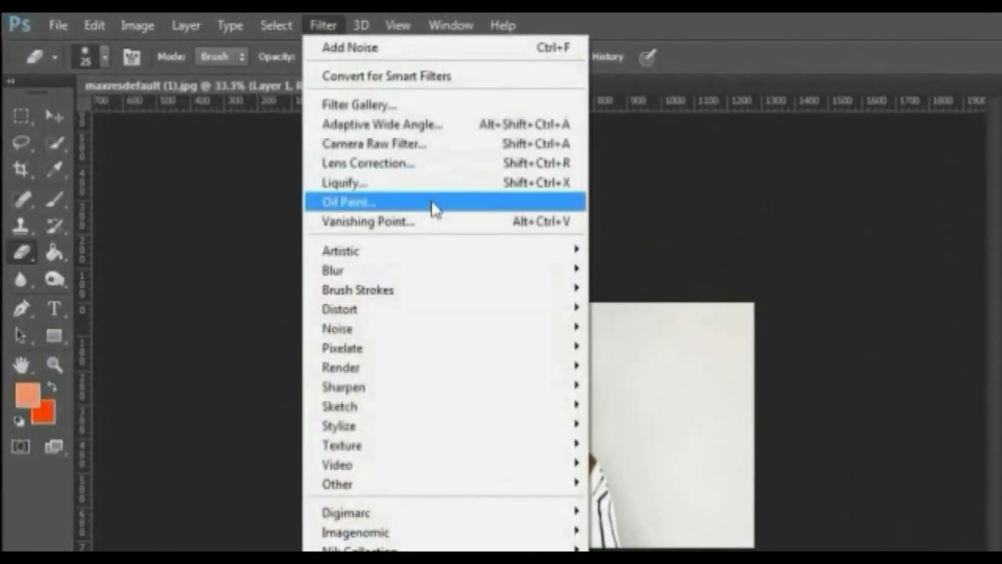
pyautogui.moveTo(421, 328)
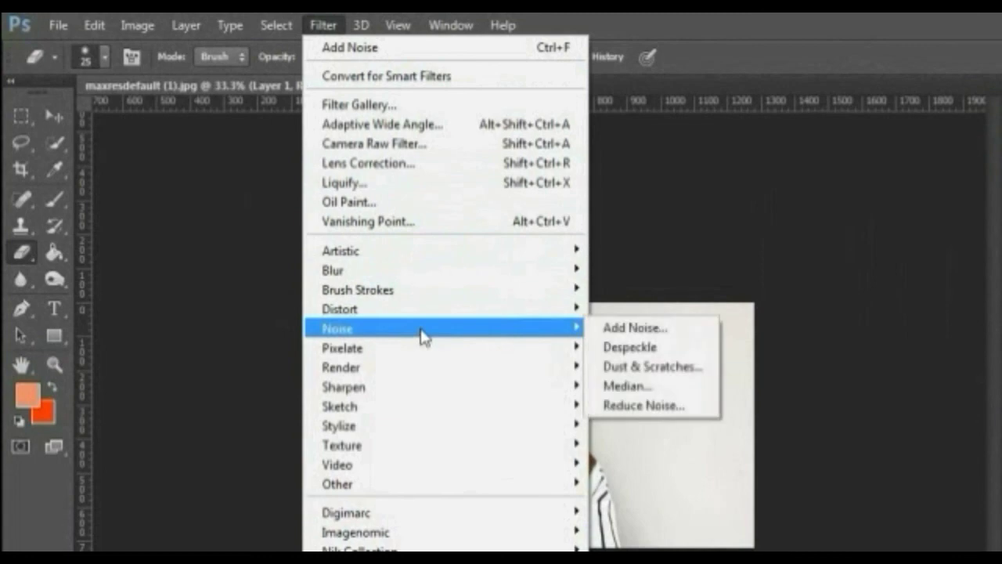
pyautogui.click(642, 332)
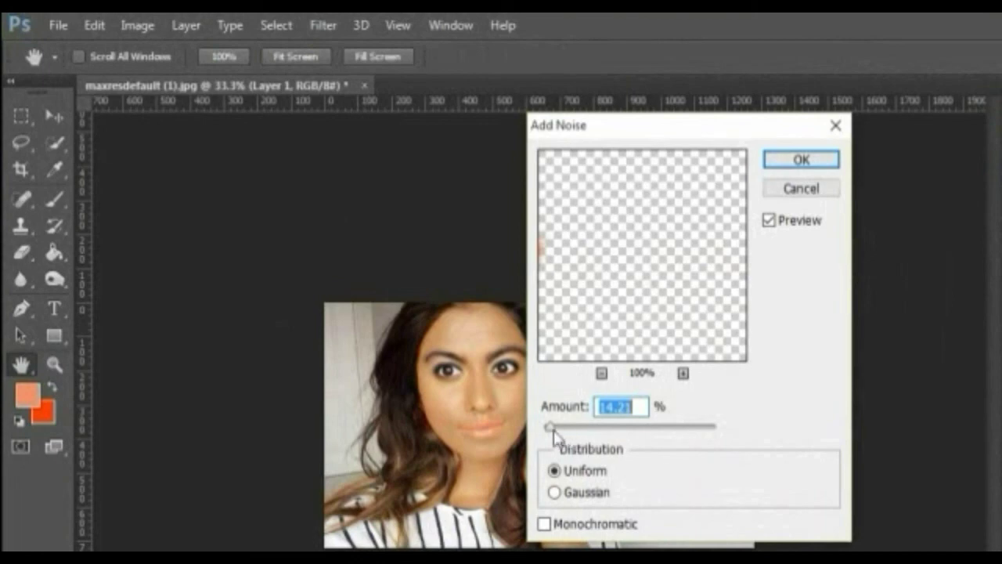
pyautogui.moveTo(552, 427); pyautogui.dragTo(557, 426)
pyautogui.click(801, 160)
pyautogui.press('e')
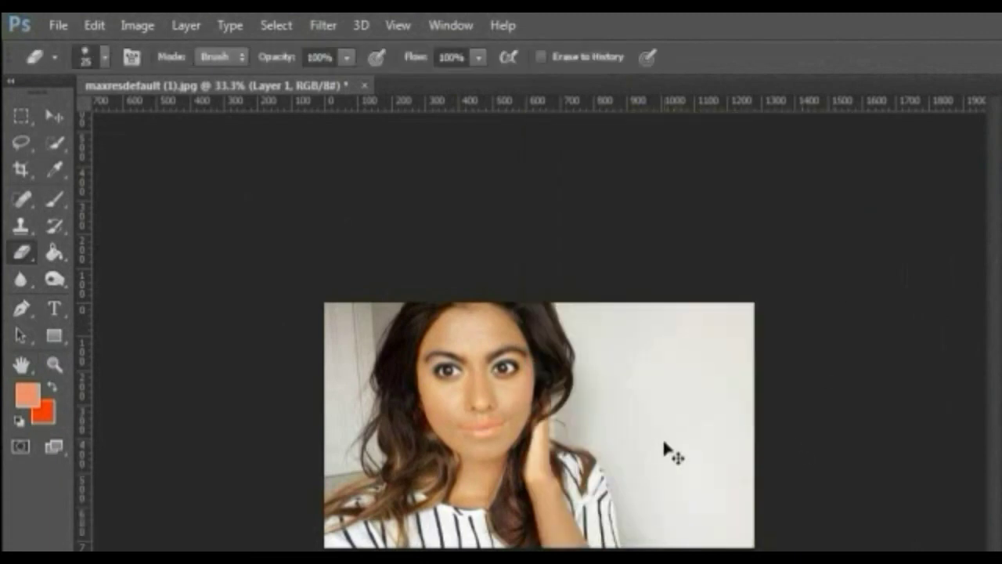
pyautogui.hotkey('ctrl', '+')
pyautogui.hotkey('ctrl', '+')
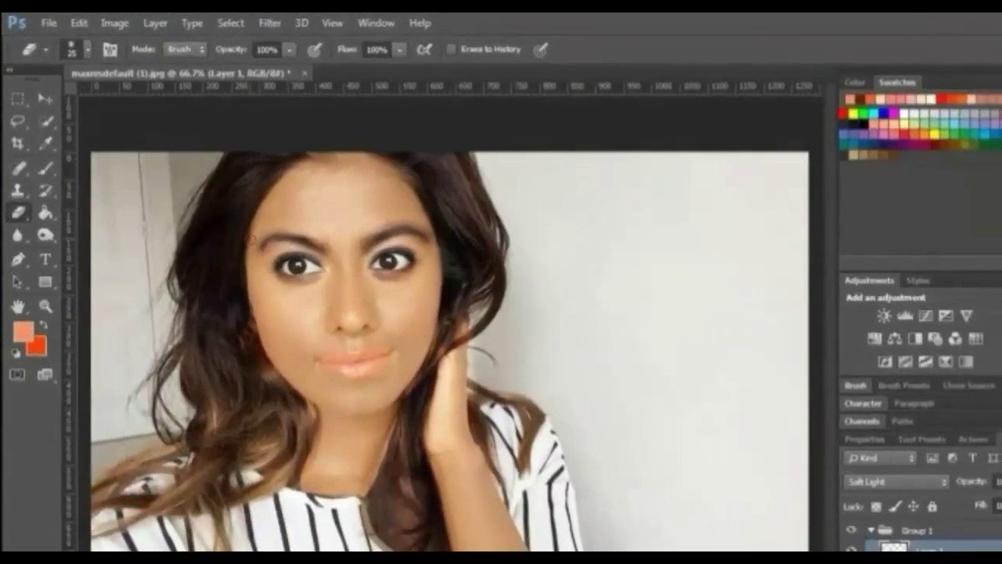